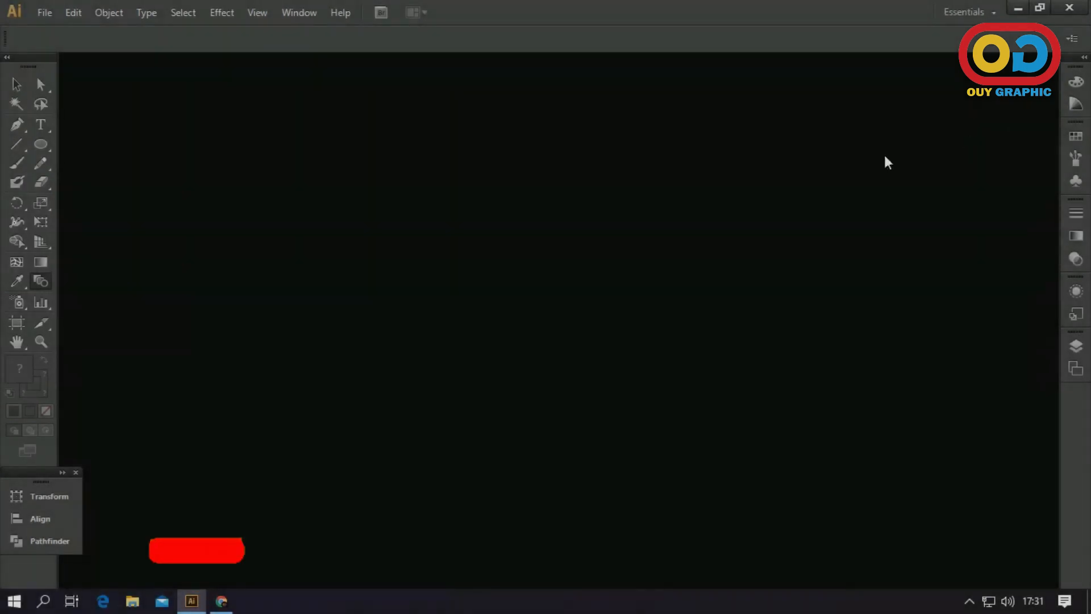
Create a new CMYK document with one artboard of 1280 × 720 pt
{"action": "left_click", "coordinate": [55, 15]}
{"action": "left_click", "coordinate": [81, 34]}
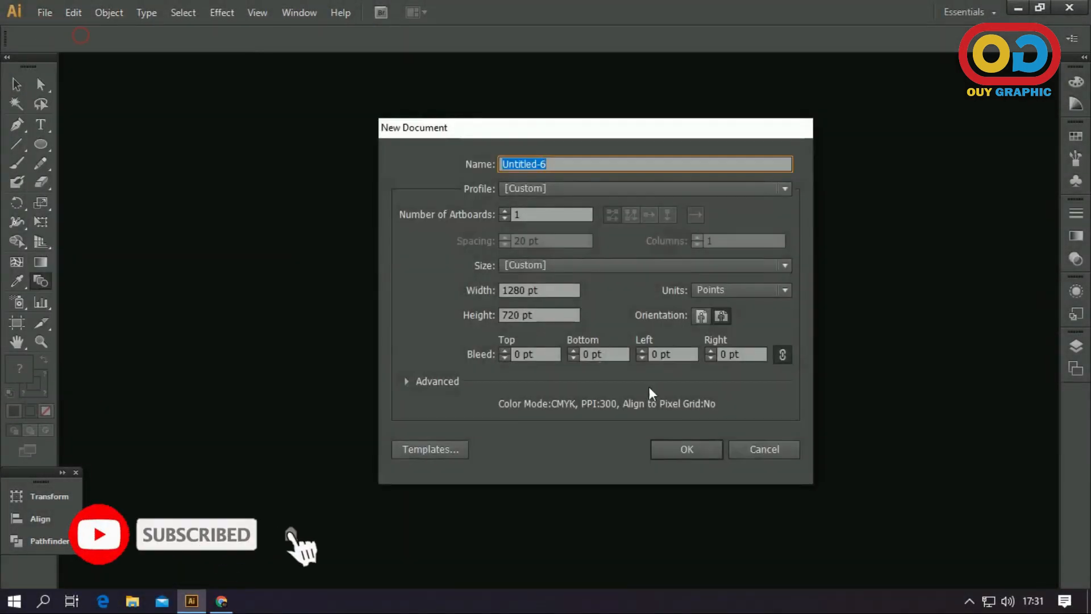
{"action": "left_click", "coordinate": [684, 445]}
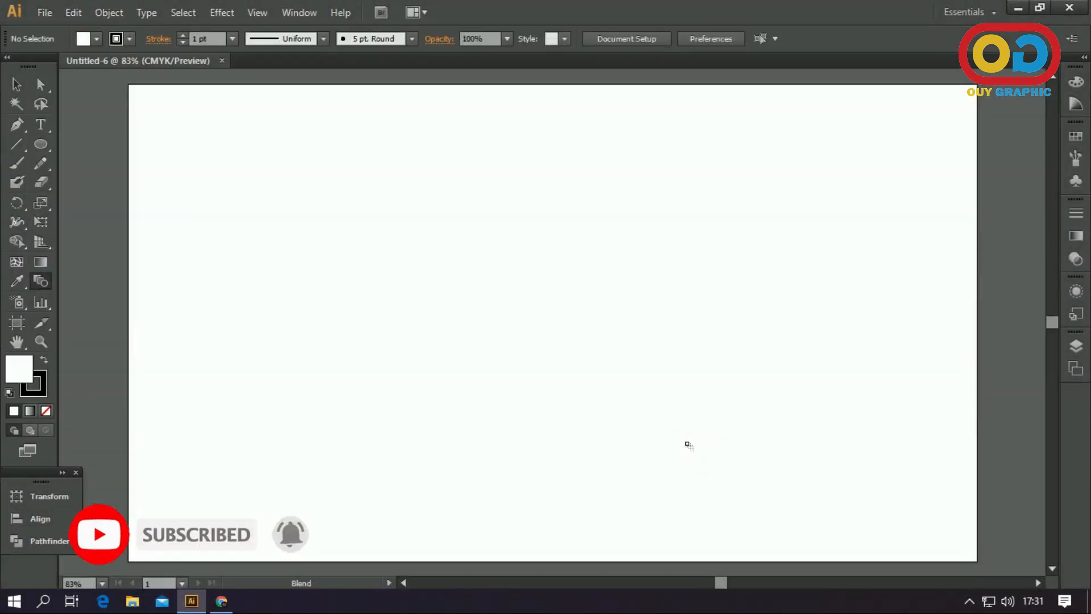
Draw a circle about 87 pt in diameter in the lower-left area of the artboard
{"action": "key", "text": "v"}
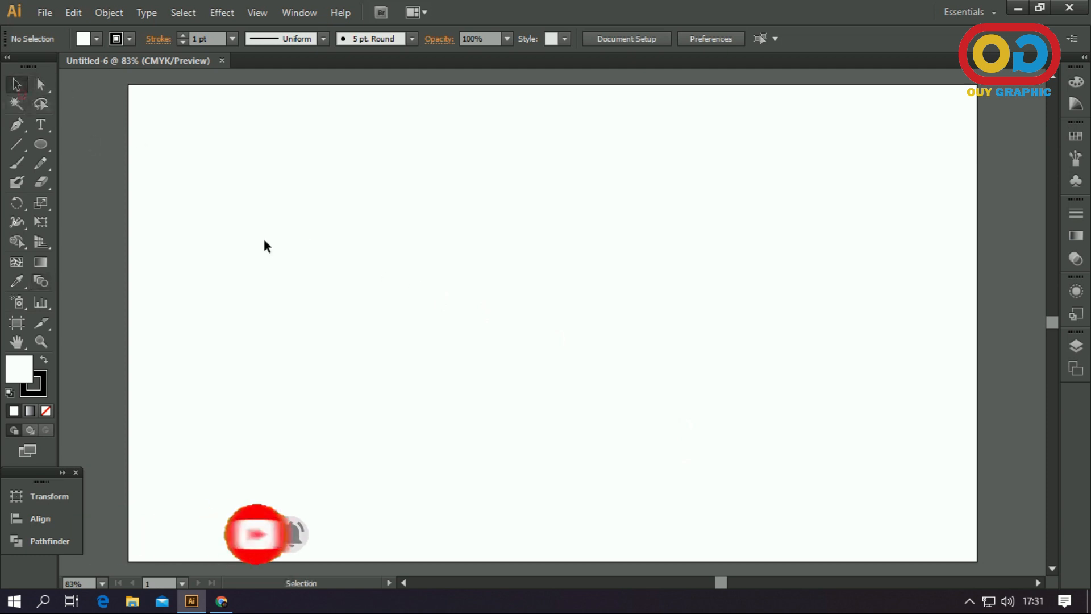
{"action": "left_click", "coordinate": [39, 144]}
{"action": "left_click_drag", "start_coordinate": [261, 465], "coordinate": [289, 492]}
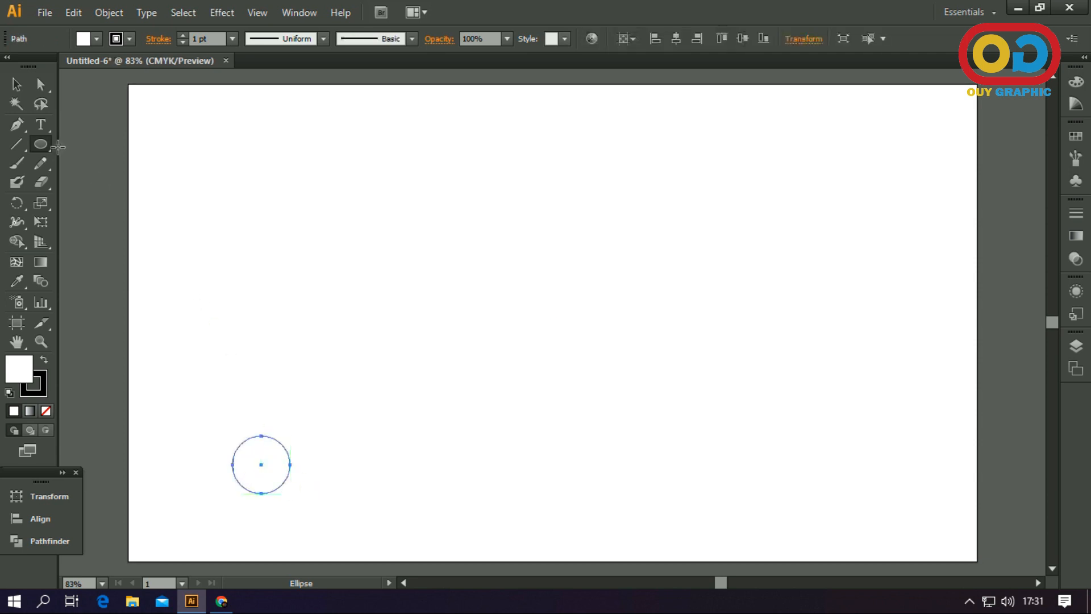
{"action": "left_click", "coordinate": [16, 85]}
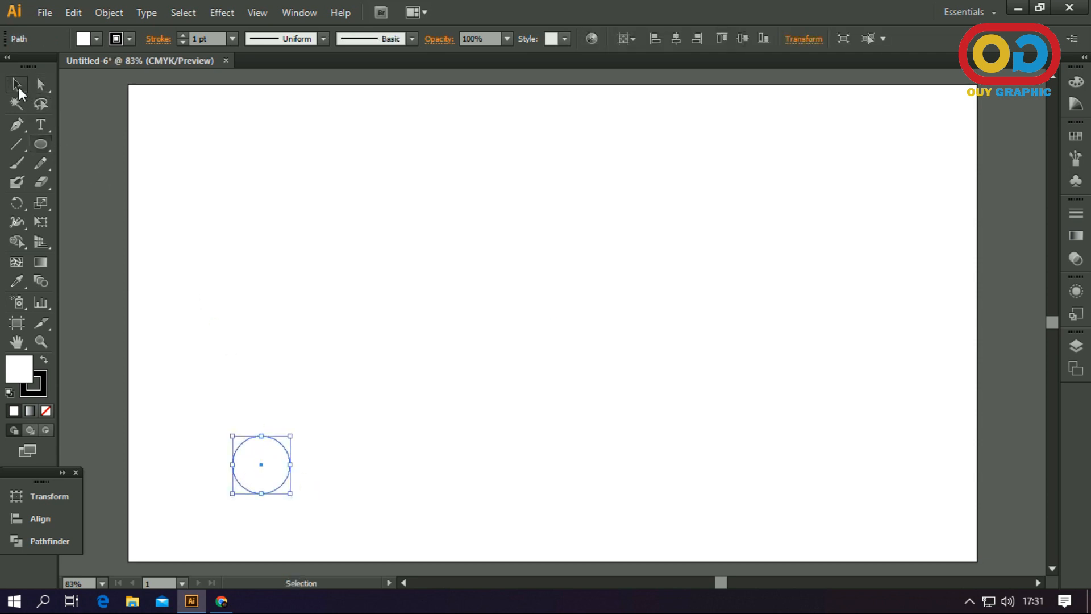
Fill the circle with a linear gradient and set its starting color stop to light cyan-blue
{"action": "left_click", "coordinate": [30, 410]}
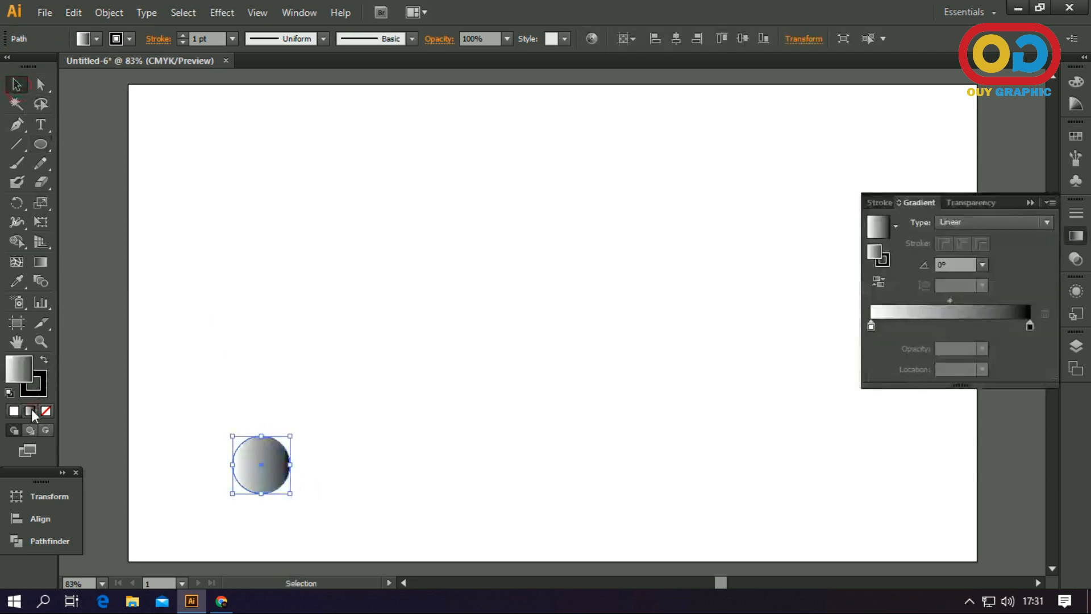
{"action": "left_click", "coordinate": [871, 325]}
{"action": "double_click", "coordinate": [876, 257]}
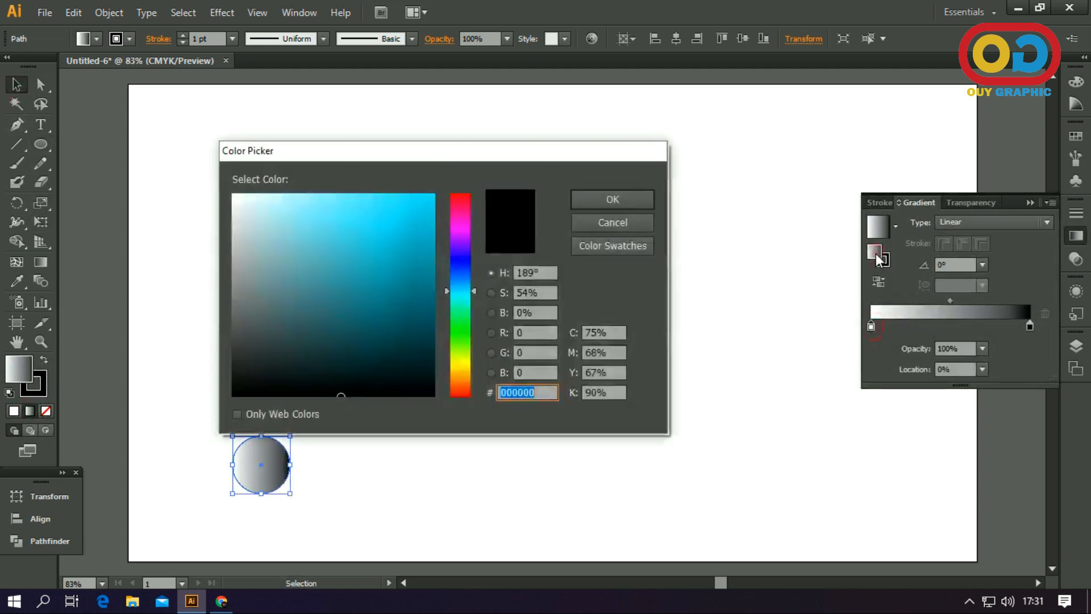
{"action": "left_click", "coordinate": [462, 287]}
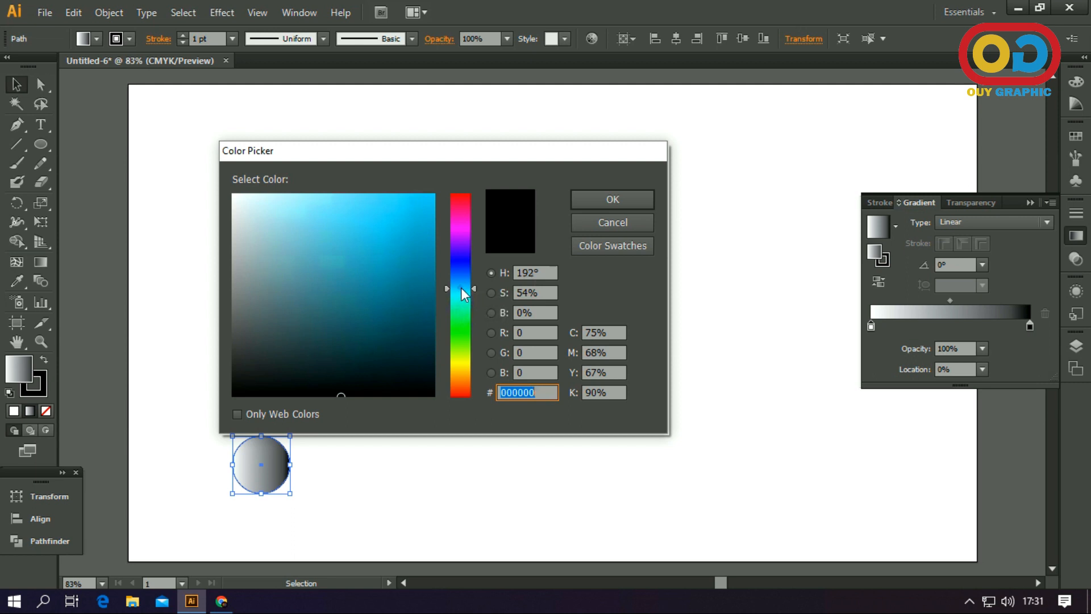
{"action": "left_click_drag", "start_coordinate": [462, 289], "coordinate": [463, 294]}
{"action": "left_click_drag", "start_coordinate": [425, 198], "coordinate": [421, 192]}
{"action": "left_click", "coordinate": [617, 202]}
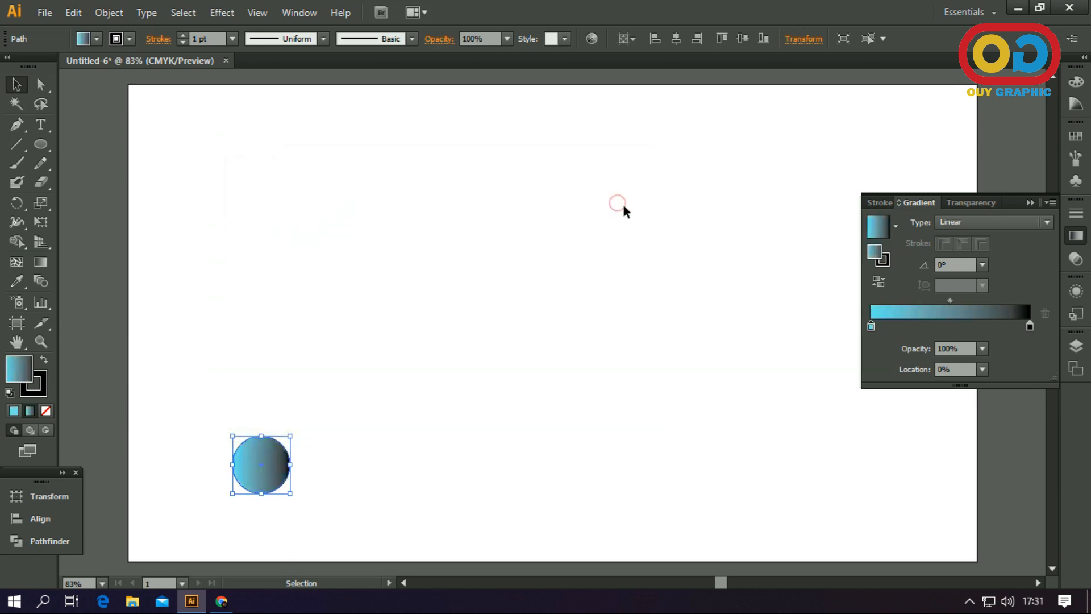
Set the ending color stop of the circle's gradient to a deep blue
{"action": "left_click", "coordinate": [1030, 327]}
{"action": "double_click", "coordinate": [875, 254]}
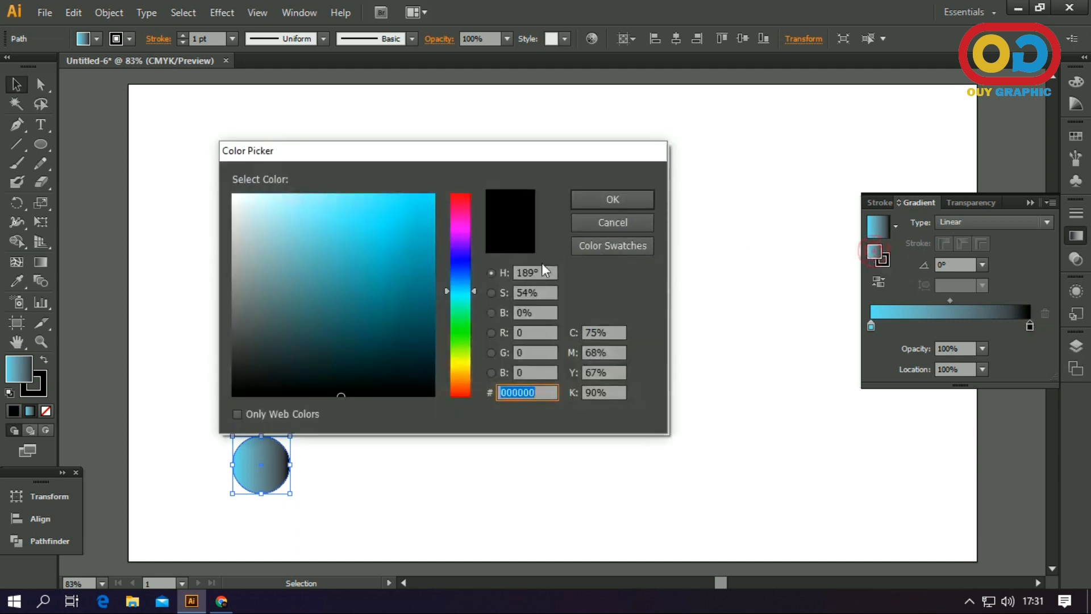
{"action": "left_click_drag", "start_coordinate": [453, 290], "coordinate": [457, 272]}
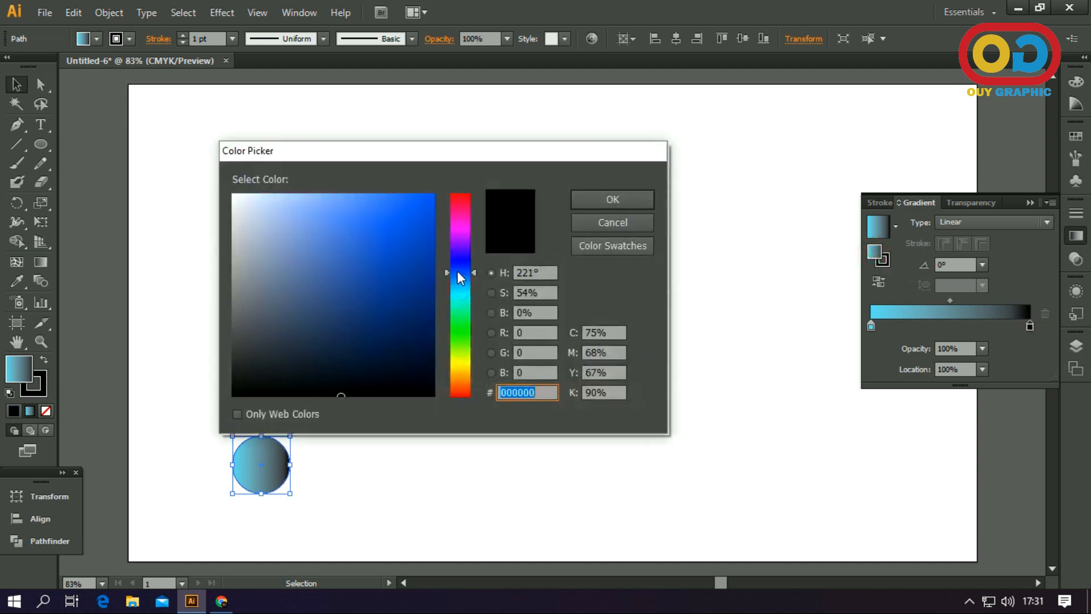
{"action": "left_click", "coordinate": [459, 271]}
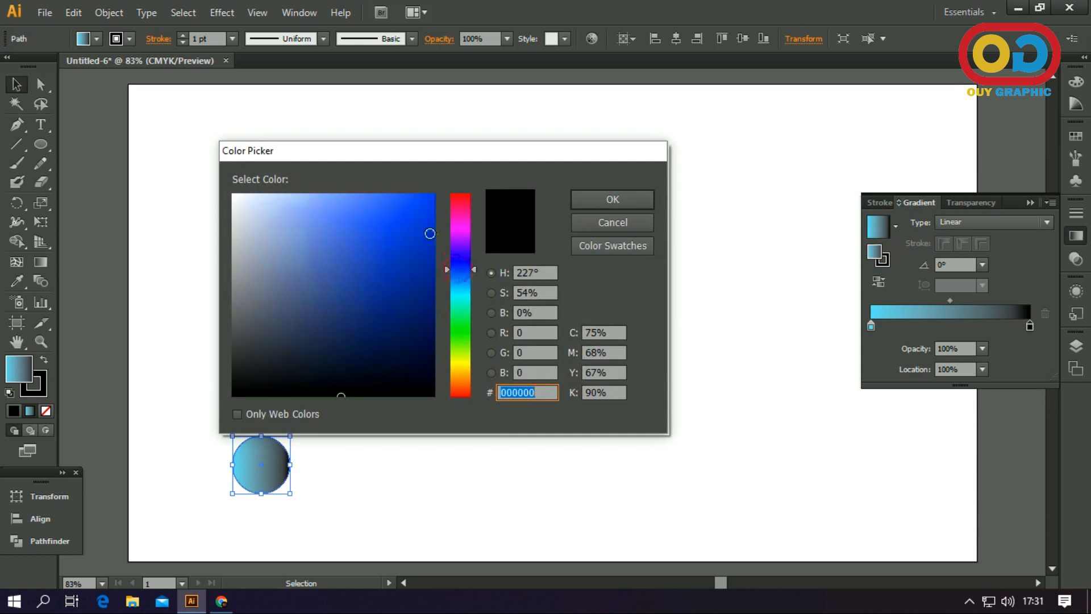
{"action": "left_click", "coordinate": [414, 215]}
{"action": "left_click", "coordinate": [602, 198]}
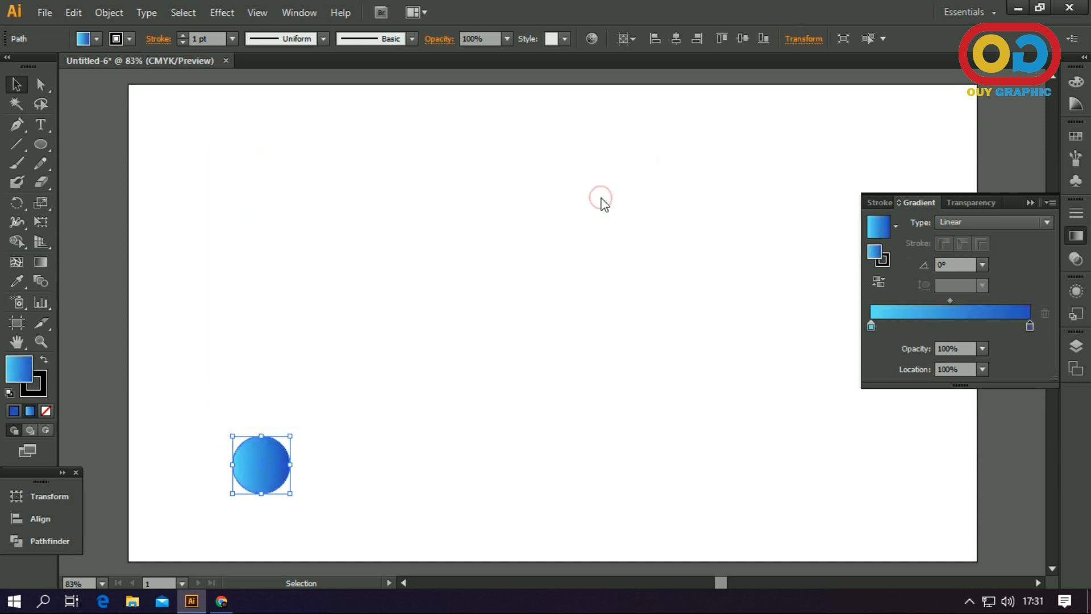
{"action": "left_click", "coordinate": [1029, 202]}
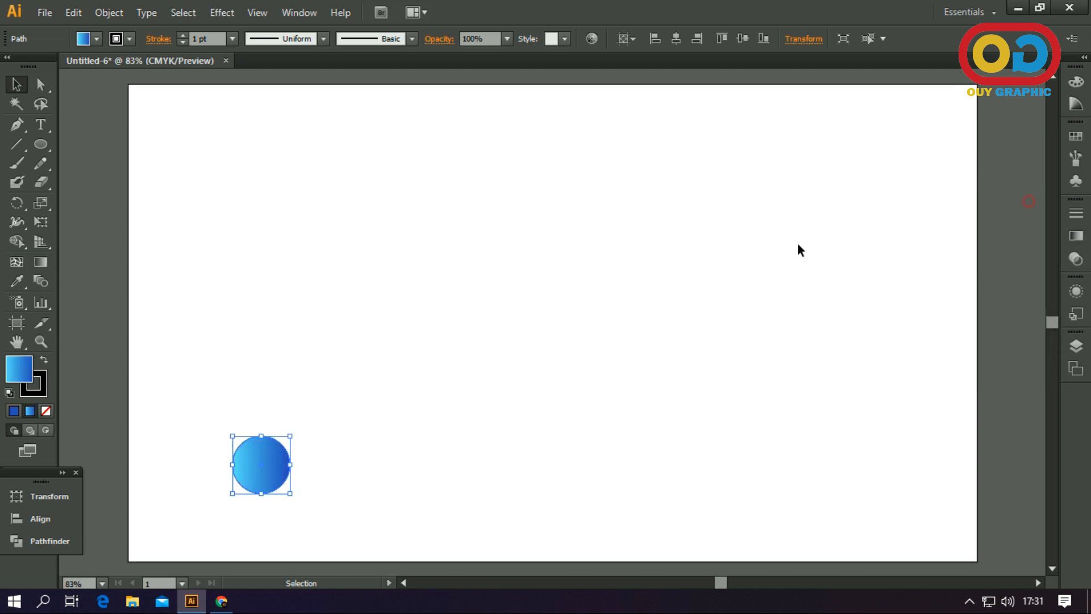
Remove the circle's stroke and make its fill the active attribute again
{"action": "left_click", "coordinate": [46, 385]}
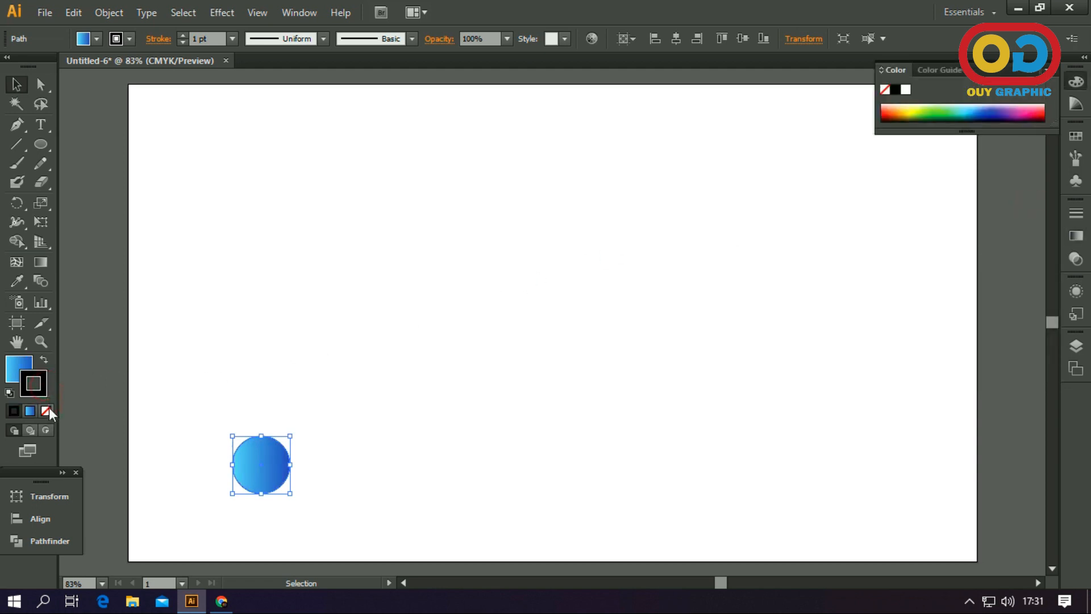
{"action": "left_click", "coordinate": [46, 410]}
{"action": "left_click", "coordinate": [17, 365]}
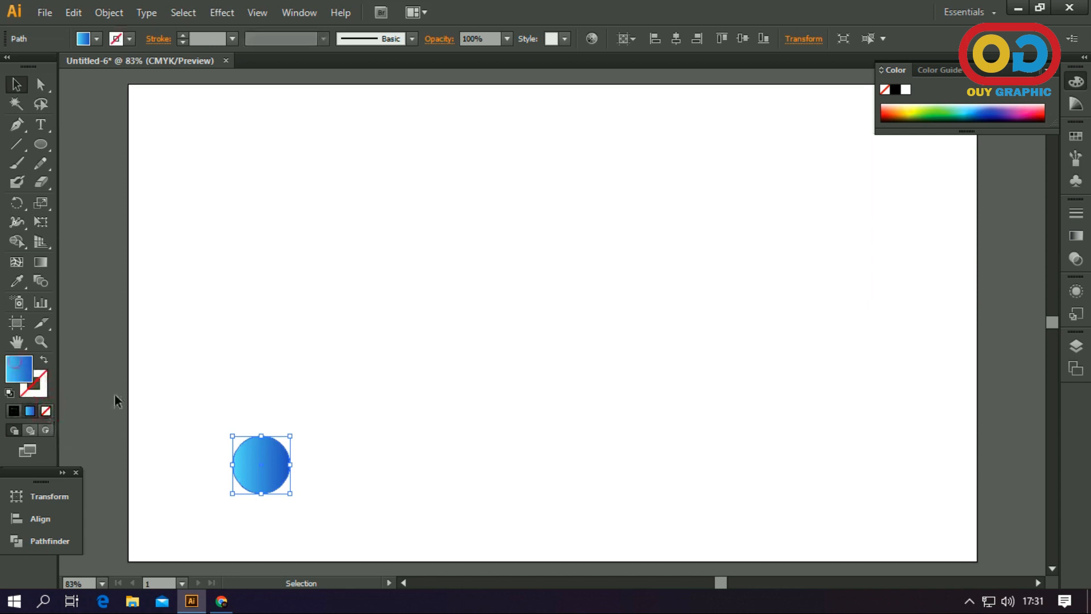
Copy the gradient circle straight across to the artboard's lower-right area and make a blend between the two circles
{"action": "left_click_drag", "start_coordinate": [257, 453], "coordinate": [787, 490]}
{"action": "left_click", "coordinate": [531, 427]}
{"action": "left_click_drag", "start_coordinate": [216, 394], "coordinate": [792, 493]}
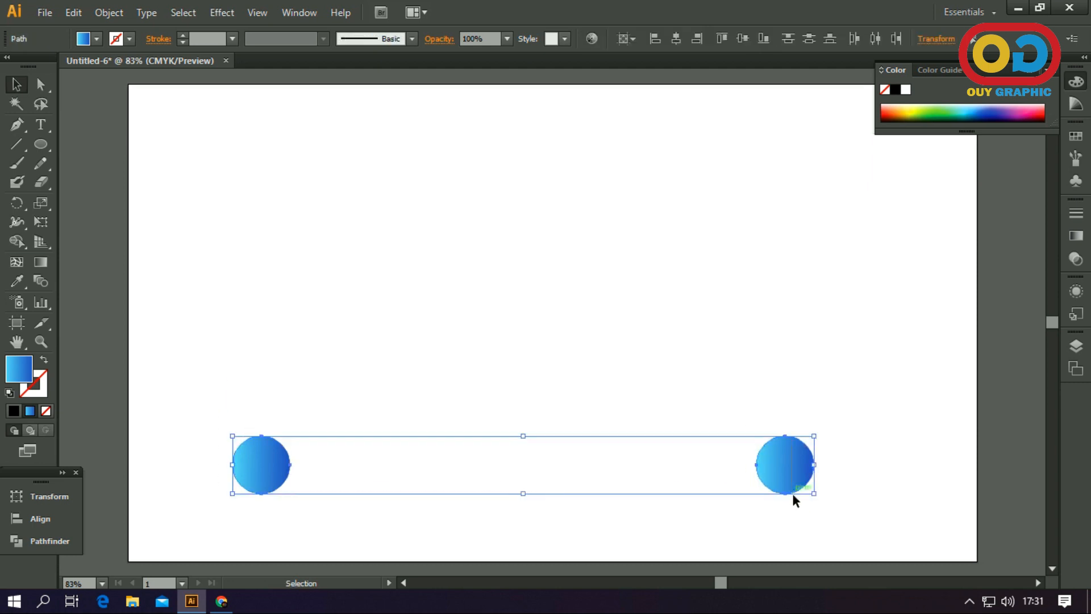
{"action": "left_click", "coordinate": [99, 20]}
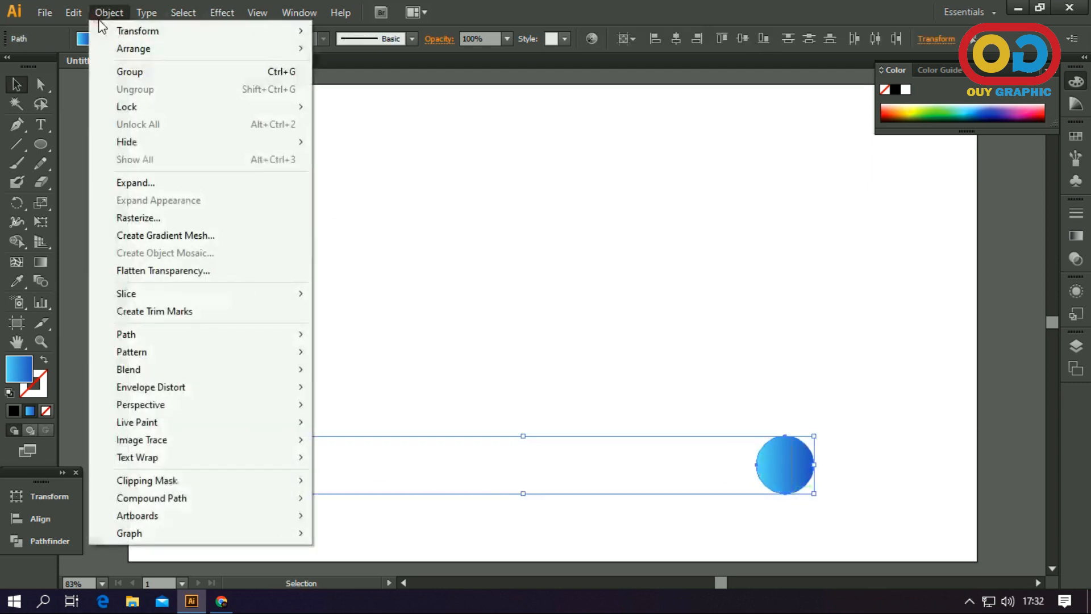
{"action": "mouse_move", "coordinate": [154, 366]}
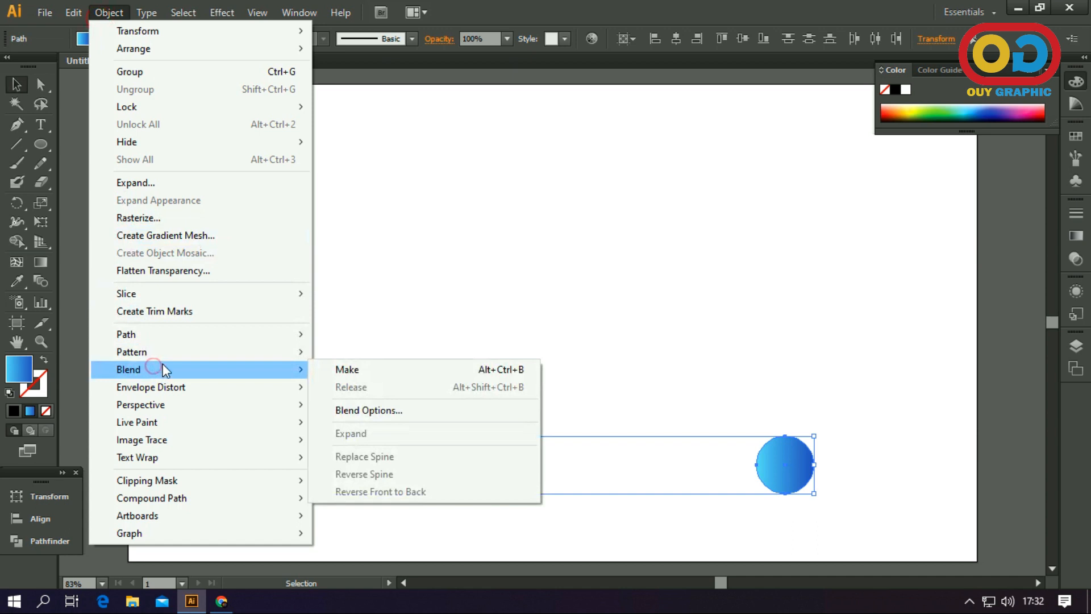
{"action": "left_click", "coordinate": [342, 372]}
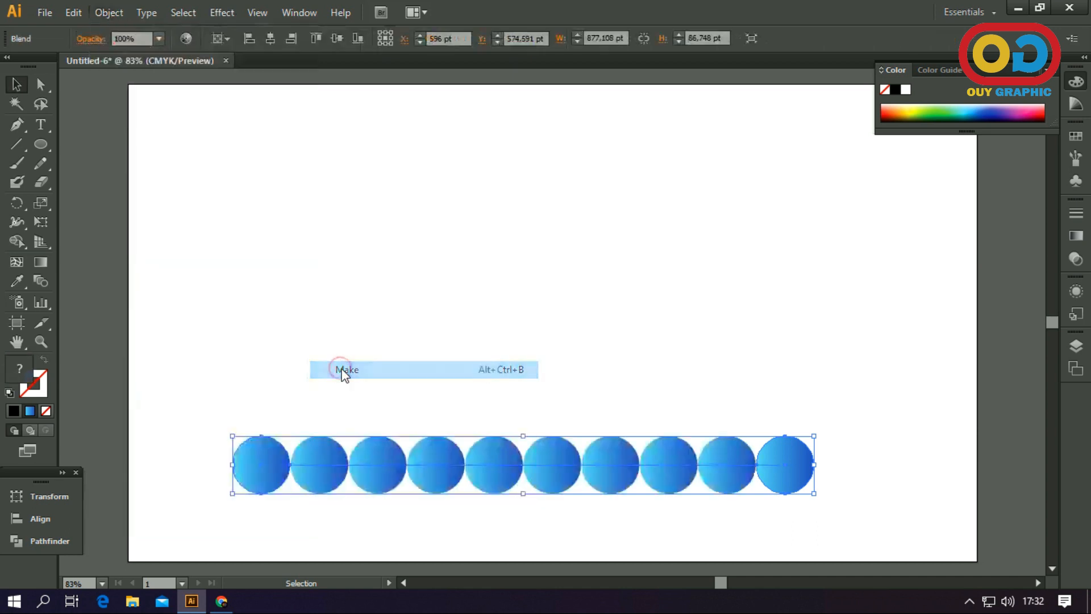
Set the blend's spacing to Specified Distance at 1 pt with preview on, and deselect it
{"action": "double_click", "coordinate": [42, 282]}
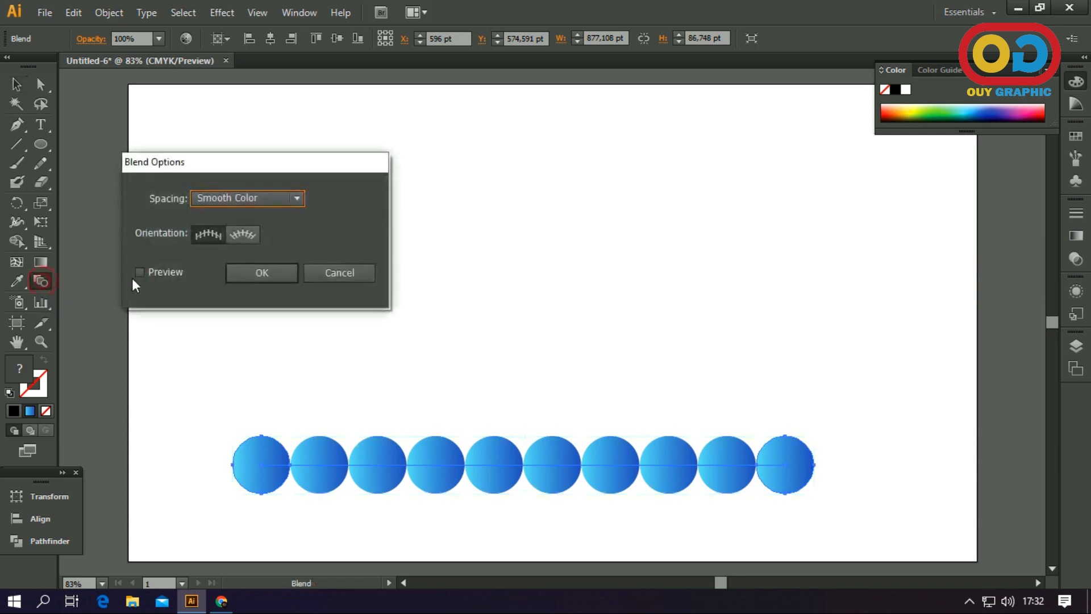
{"action": "left_click", "coordinate": [138, 274]}
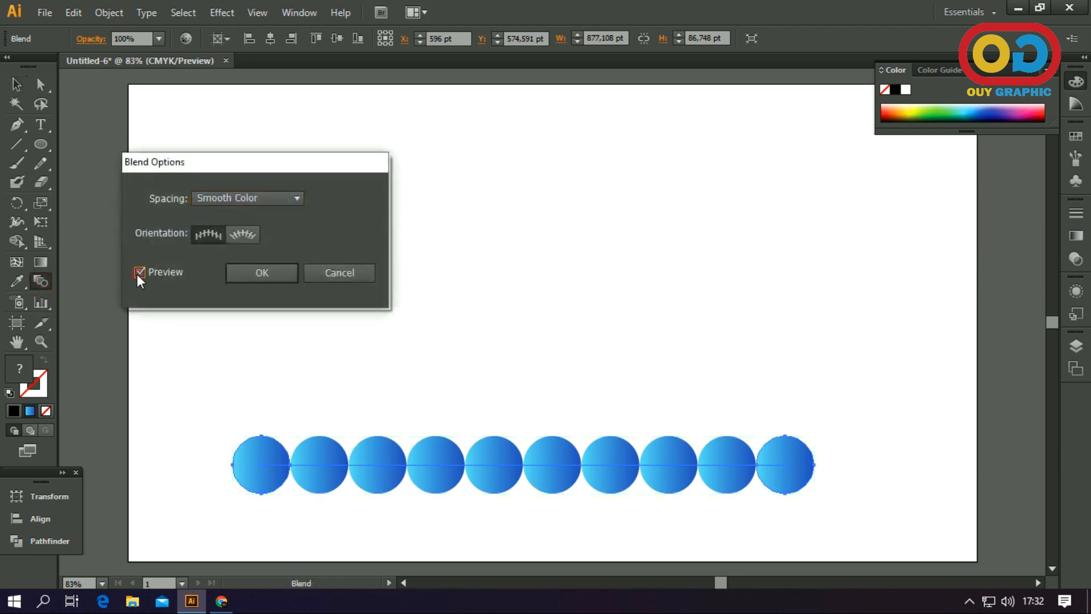
{"action": "left_click", "coordinate": [251, 196]}
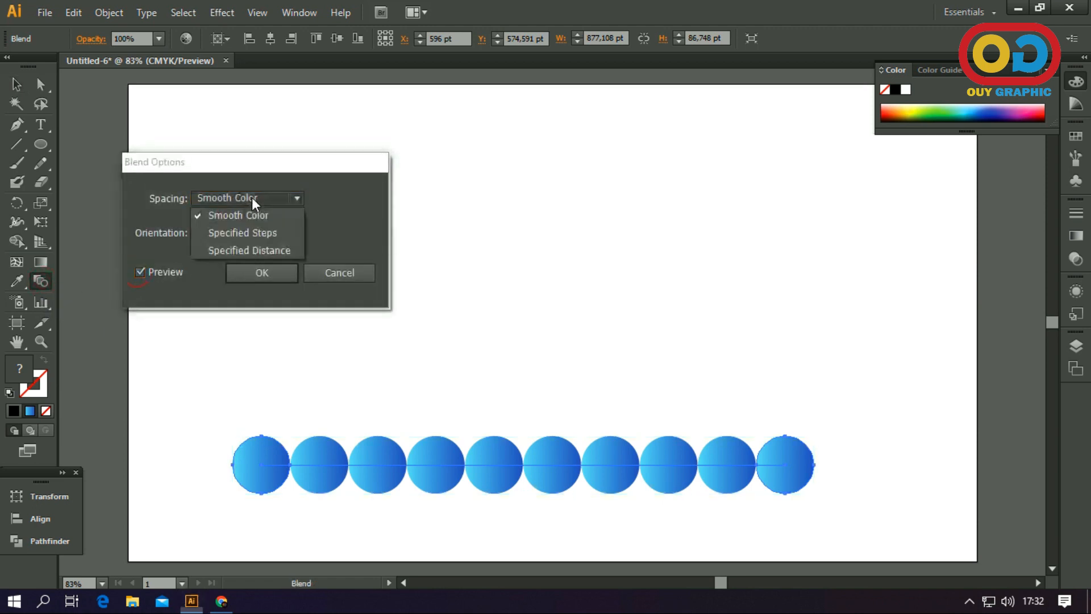
{"action": "left_click", "coordinate": [251, 250]}
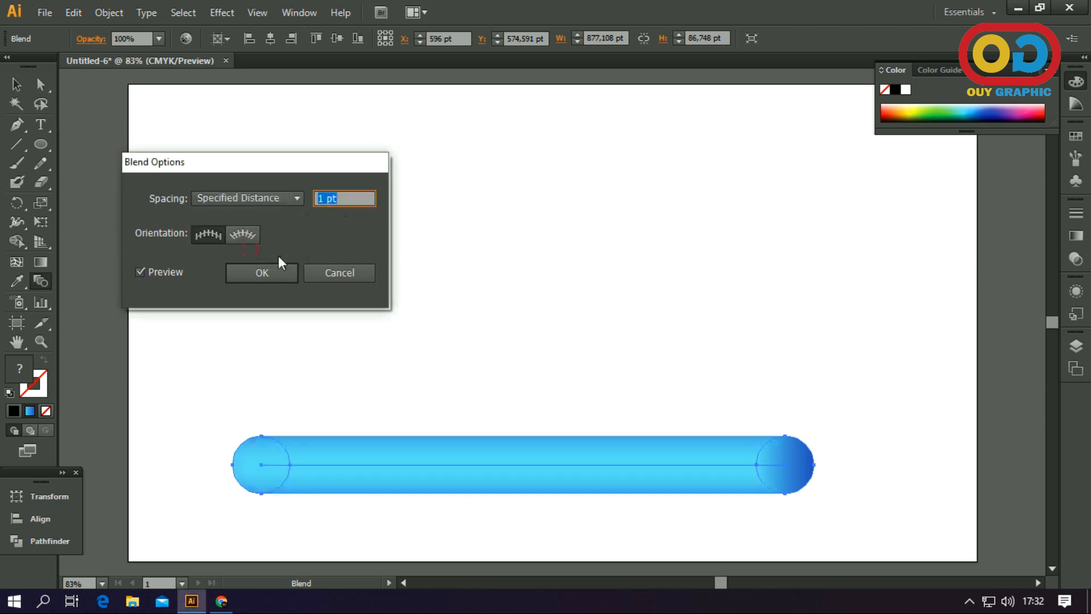
{"action": "left_click", "coordinate": [262, 277]}
{"action": "left_click", "coordinate": [16, 85]}
{"action": "left_click", "coordinate": [498, 285]}
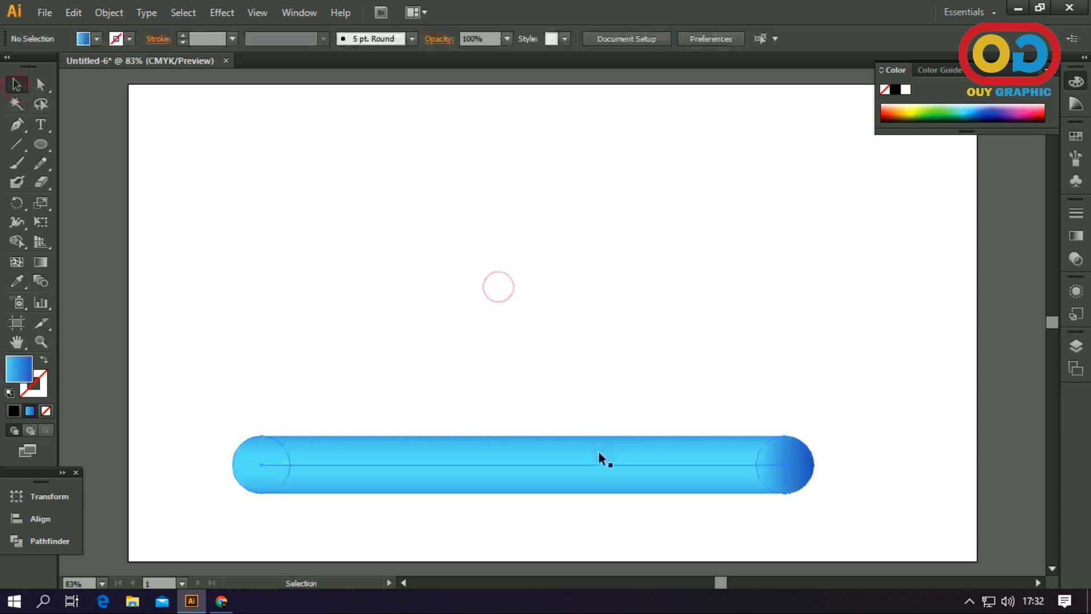
Move the blended bar down so it is centered across the artboard's bottom edge, and deselect it
{"action": "scroll", "coordinate": [599, 453], "scroll_direction": "down", "scroll_amount": 1}
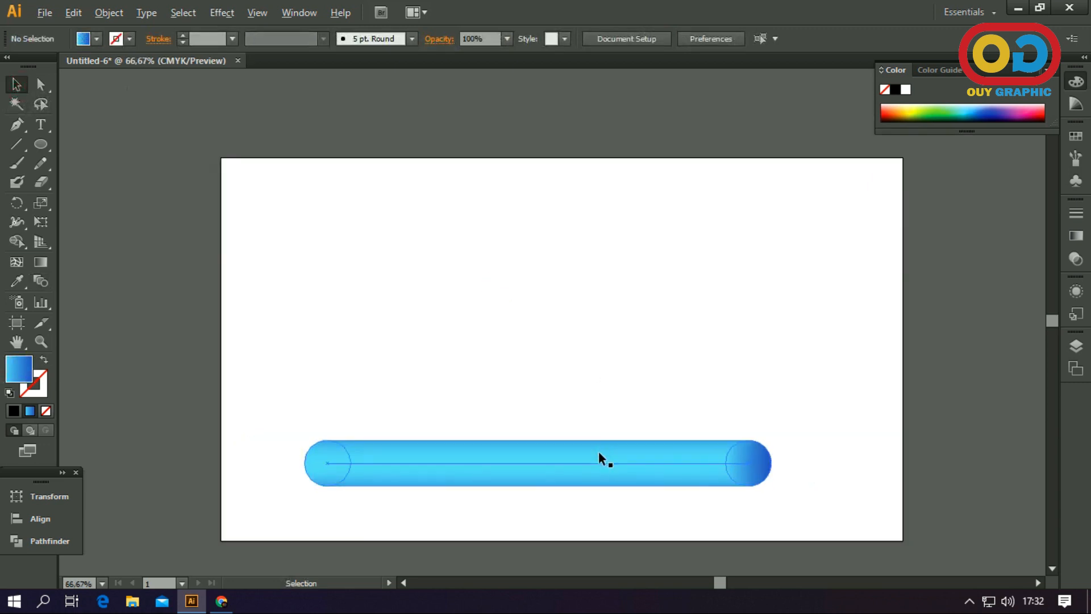
{"action": "scroll", "coordinate": [599, 451], "scroll_direction": "down", "scroll_amount": 1}
{"action": "left_click_drag", "start_coordinate": [611, 421], "coordinate": [611, 380]}
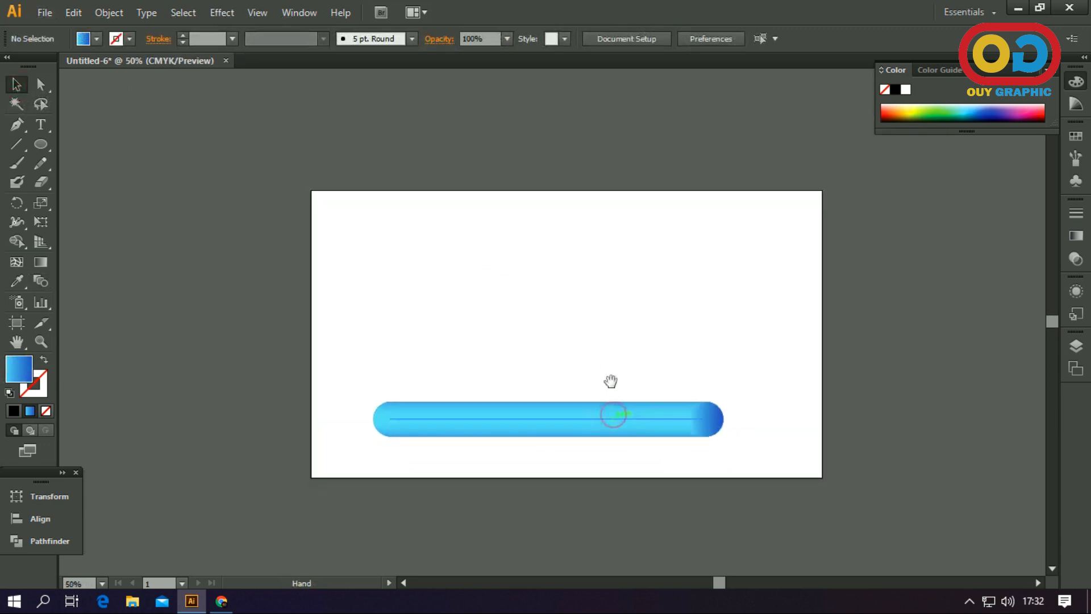
{"action": "left_click_drag", "start_coordinate": [613, 419], "coordinate": [631, 467]}
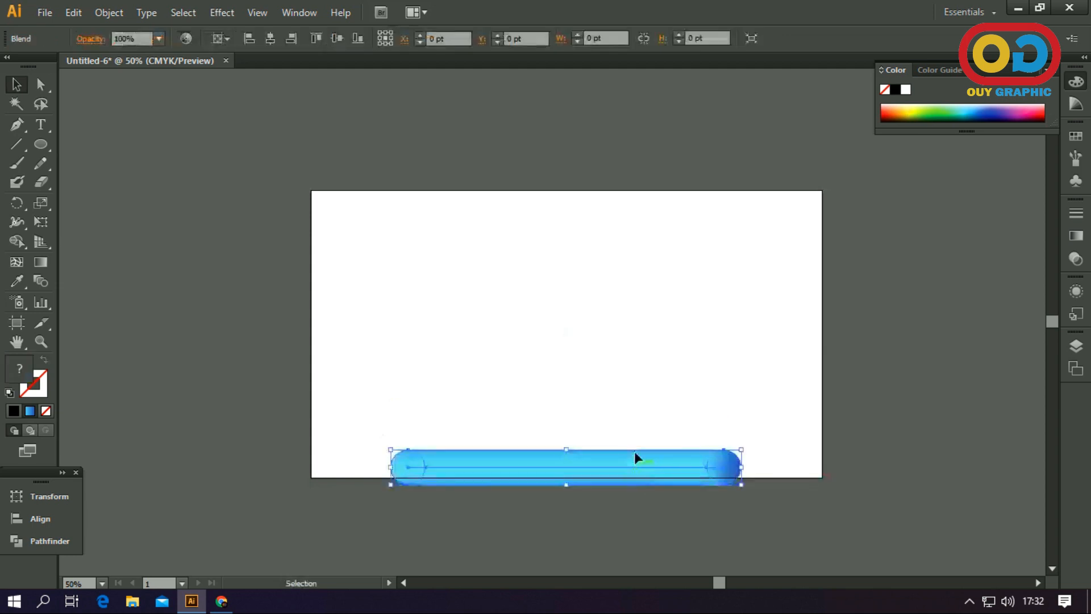
{"action": "left_click", "coordinate": [642, 361]}
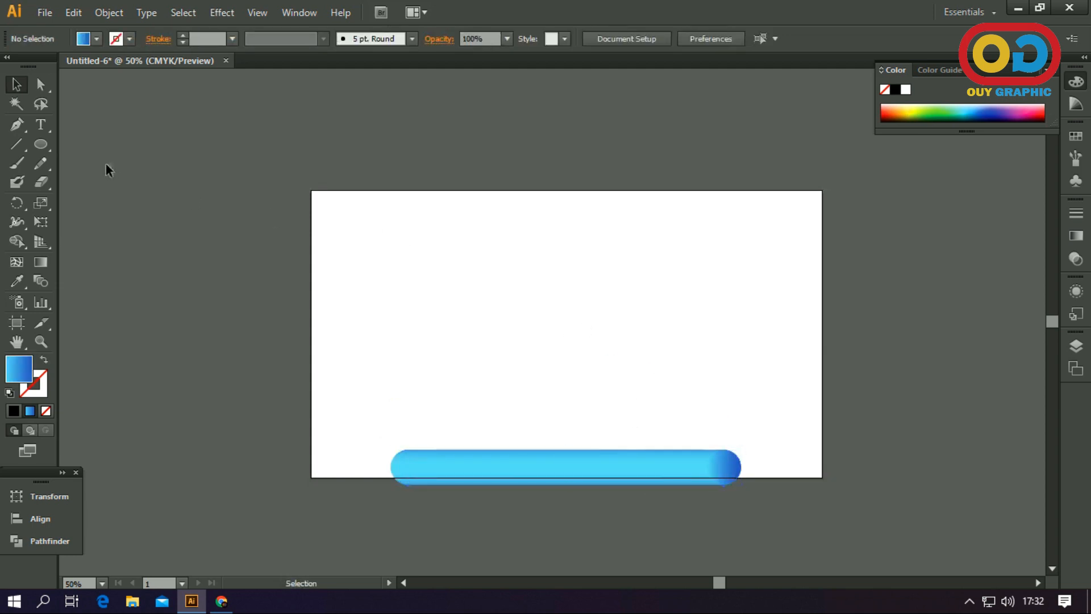
Draw a looping open curve with the Pen tool from above the artboard's upper-right corner to just beyond its lower-left corner
{"action": "left_click", "coordinate": [16, 129]}
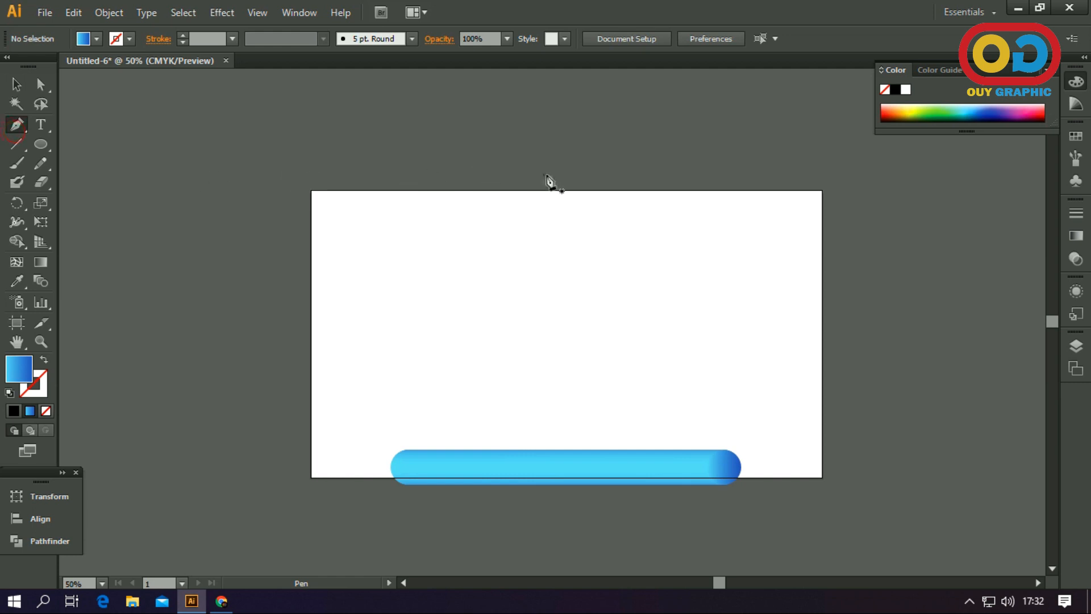
{"action": "left_click", "coordinate": [778, 160]}
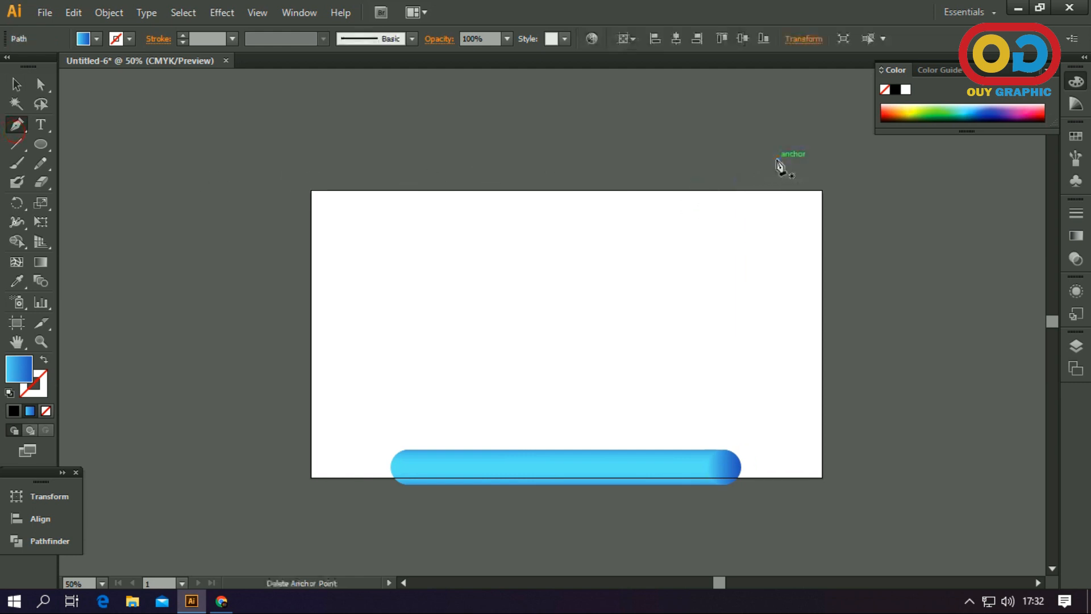
{"action": "left_click_drag", "start_coordinate": [606, 389], "coordinate": [673, 512]}
{"action": "left_click_drag", "start_coordinate": [768, 328], "coordinate": [731, 259]}
{"action": "left_click_drag", "start_coordinate": [446, 282], "coordinate": [332, 407]}
{"action": "key", "text": "ctrl+z"}
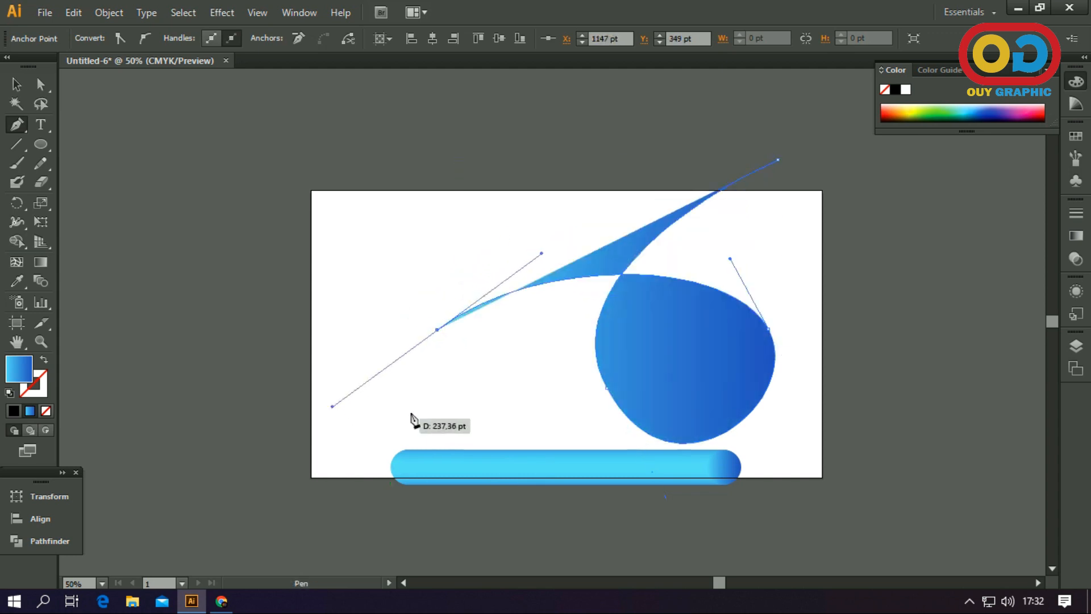
{"action": "left_click_drag", "start_coordinate": [549, 370], "coordinate": [561, 434]}
{"action": "key", "text": "ctrl+z"}
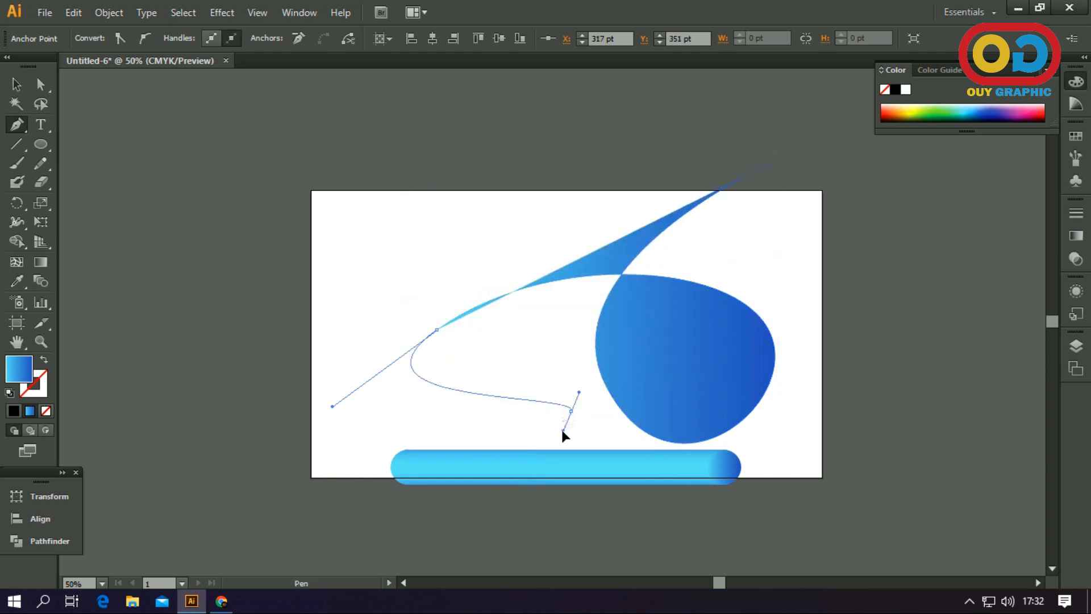
{"action": "left_click_drag", "start_coordinate": [290, 476], "coordinate": [304, 495]}
{"action": "key", "text": "ctrl+z"}
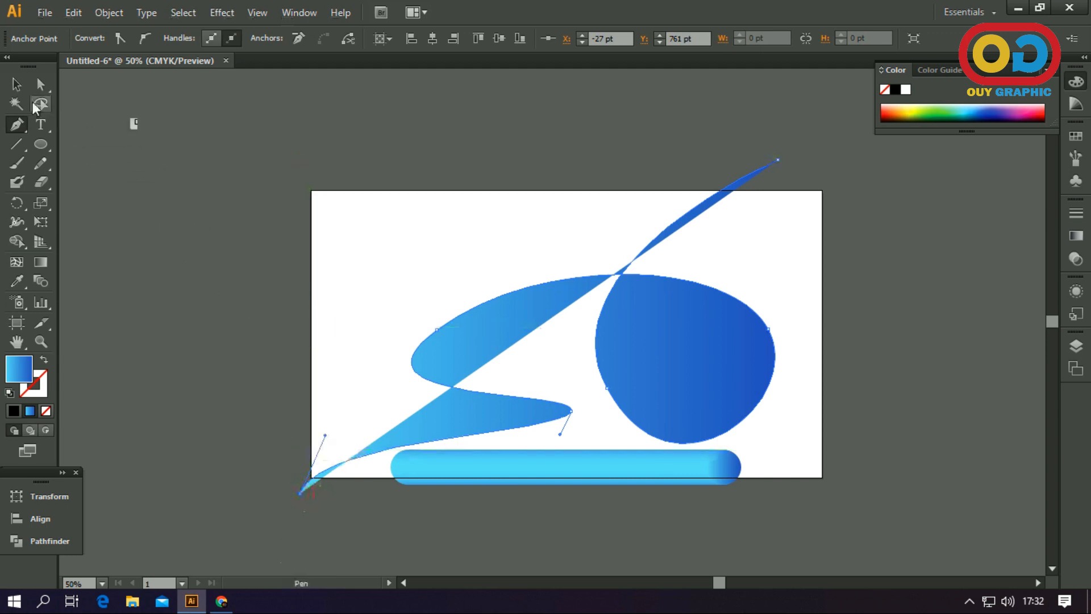
{"action": "left_click", "coordinate": [17, 84]}
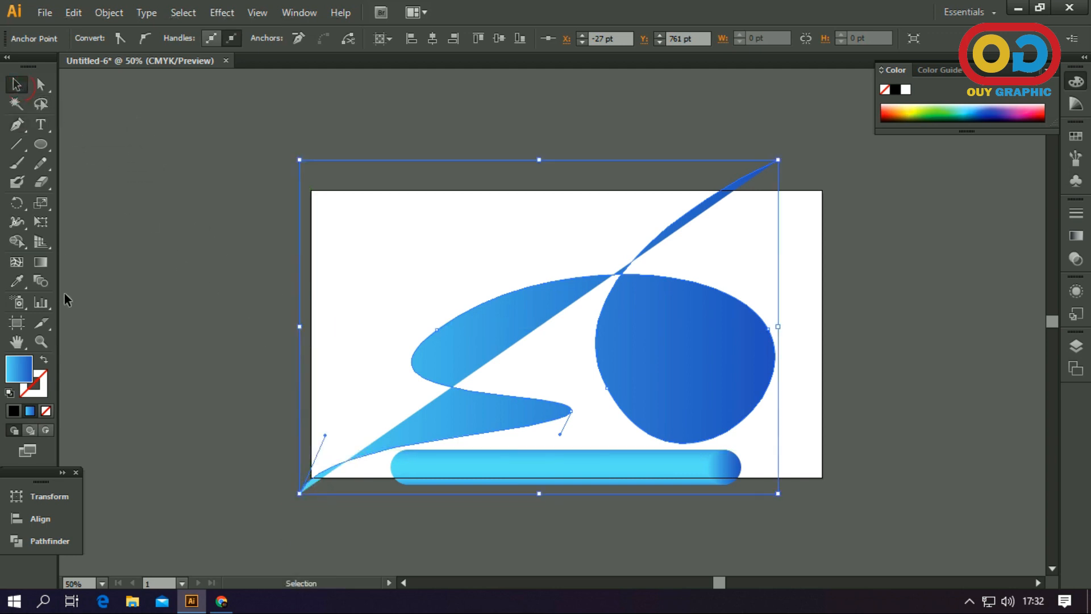
Swap the looping curve's fill and stroke, replace the blended bar's spine with this curve, and deselect the result
{"action": "left_click", "coordinate": [46, 362]}
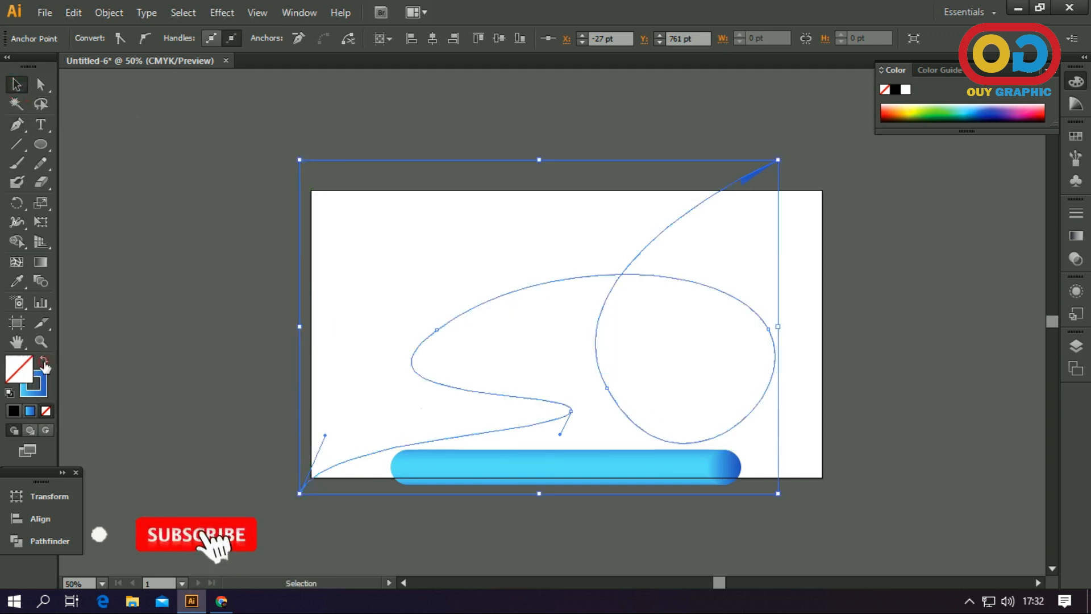
{"action": "left_click", "coordinate": [352, 243]}
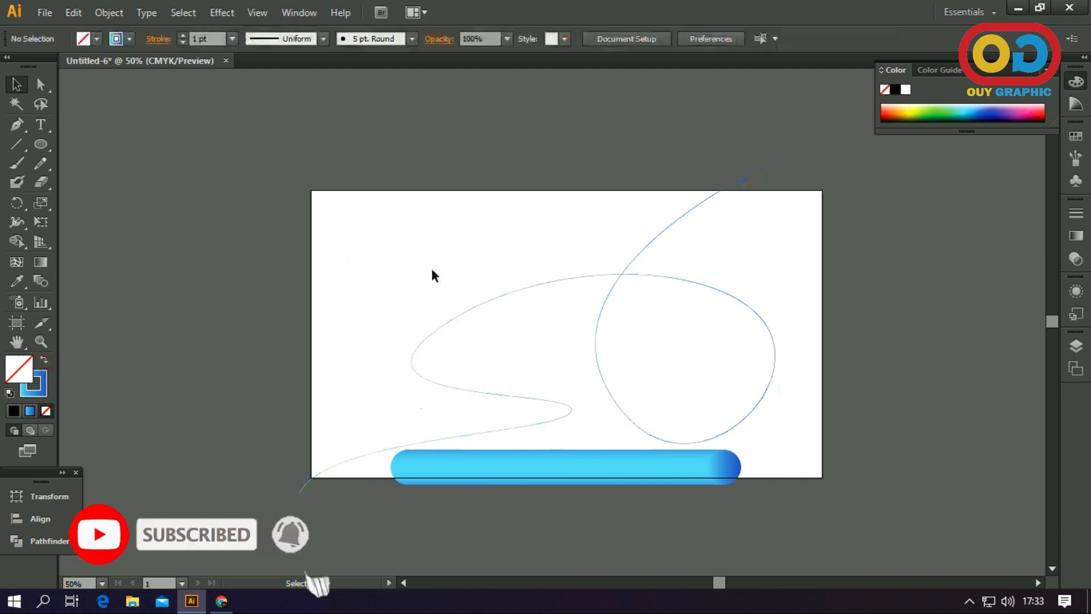
{"action": "left_click_drag", "start_coordinate": [393, 283], "coordinate": [765, 517]}
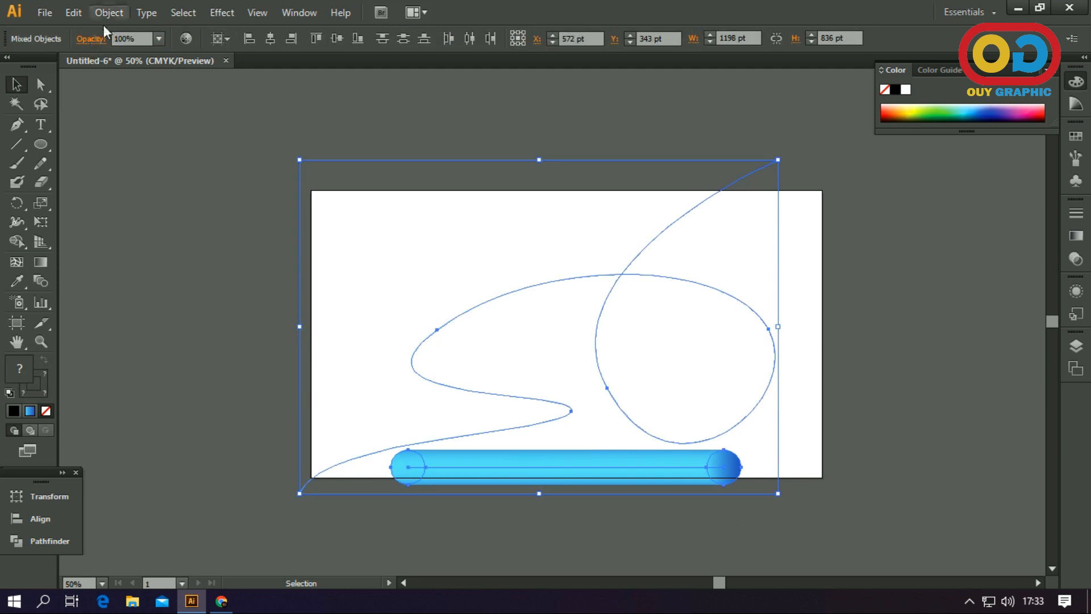
{"action": "left_click", "coordinate": [111, 13]}
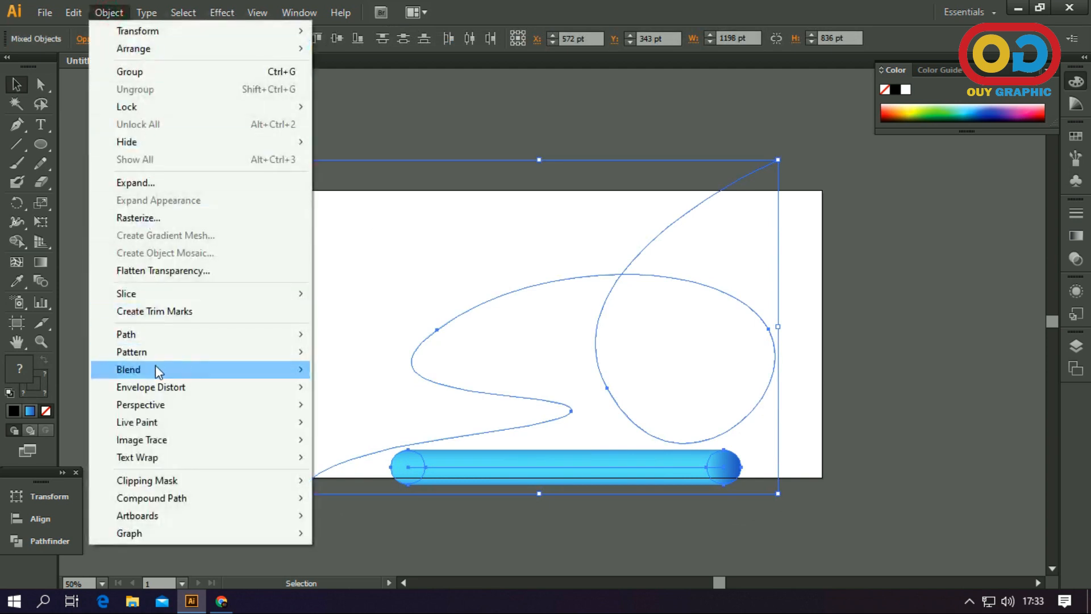
{"action": "left_click", "coordinate": [176, 366]}
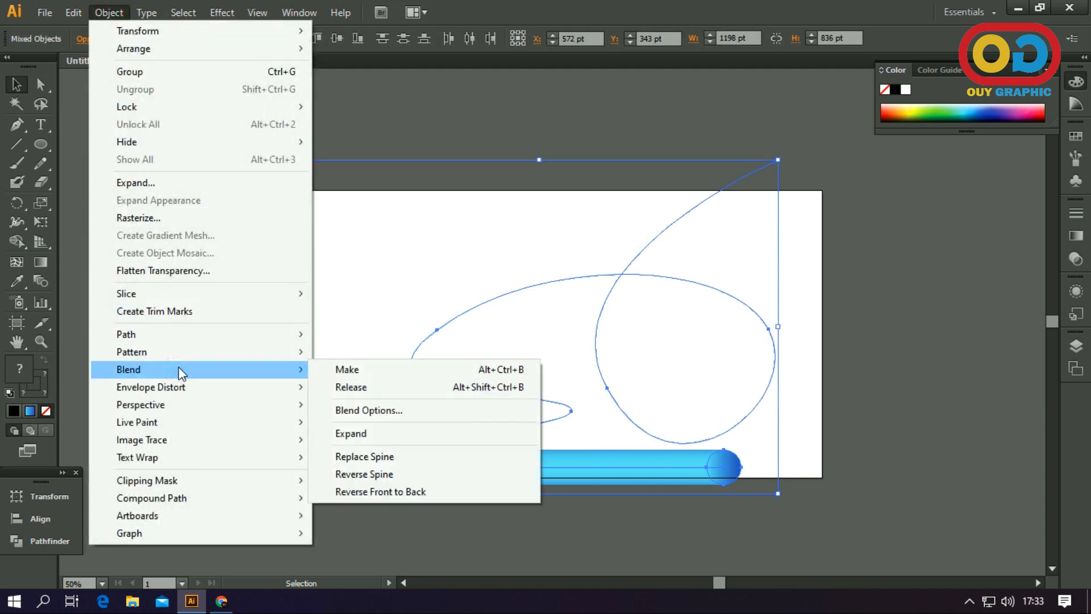
{"action": "left_click", "coordinate": [364, 456]}
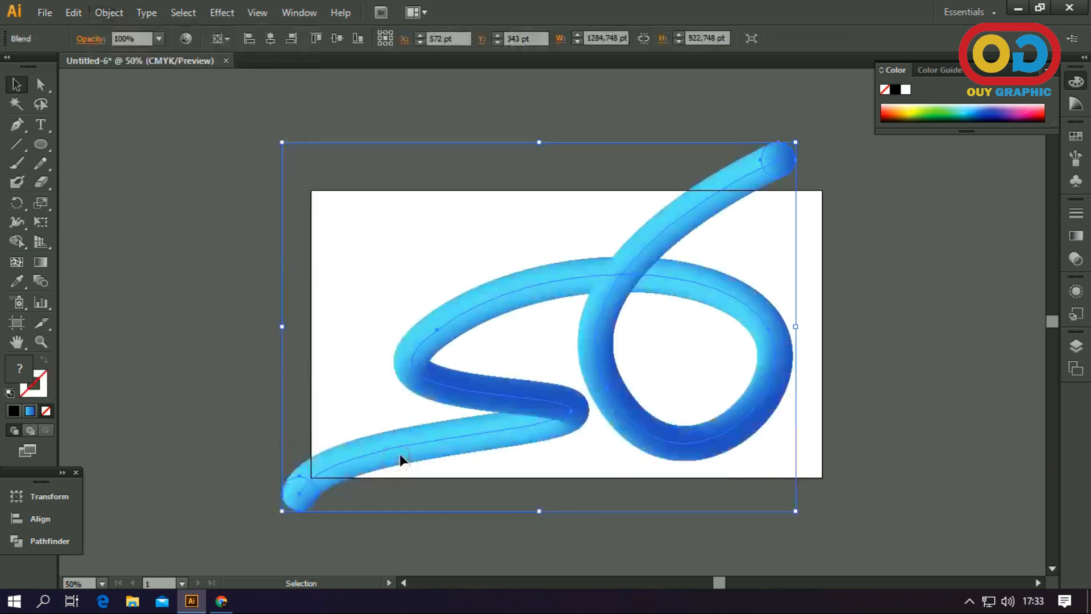
{"action": "left_click", "coordinate": [616, 491]}
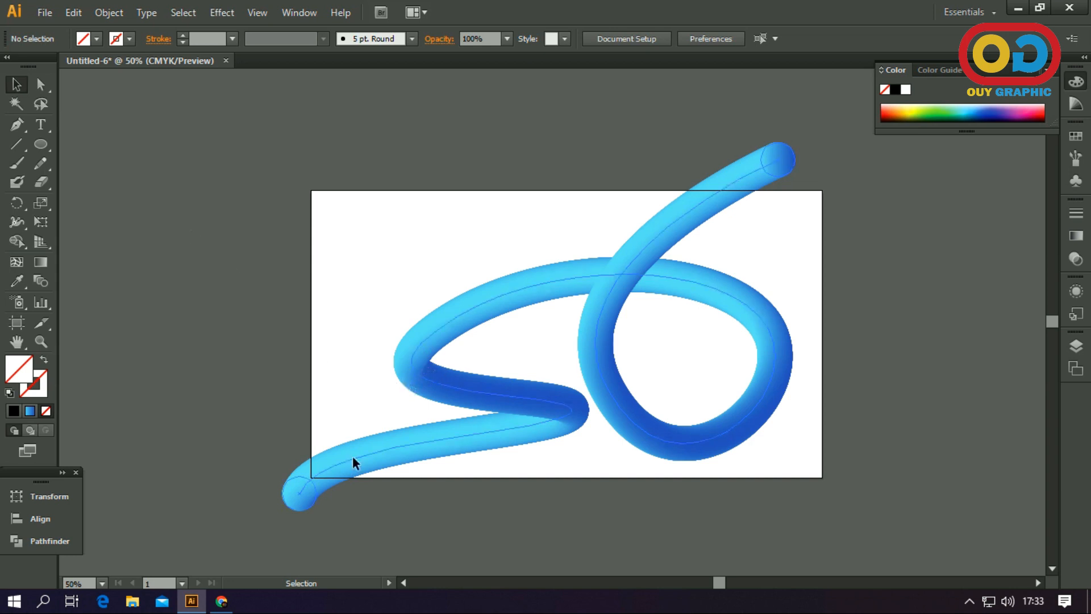
Isolate the blend and shrink the circle at the tube's lower-left end to taper it
{"action": "double_click", "coordinate": [303, 500]}
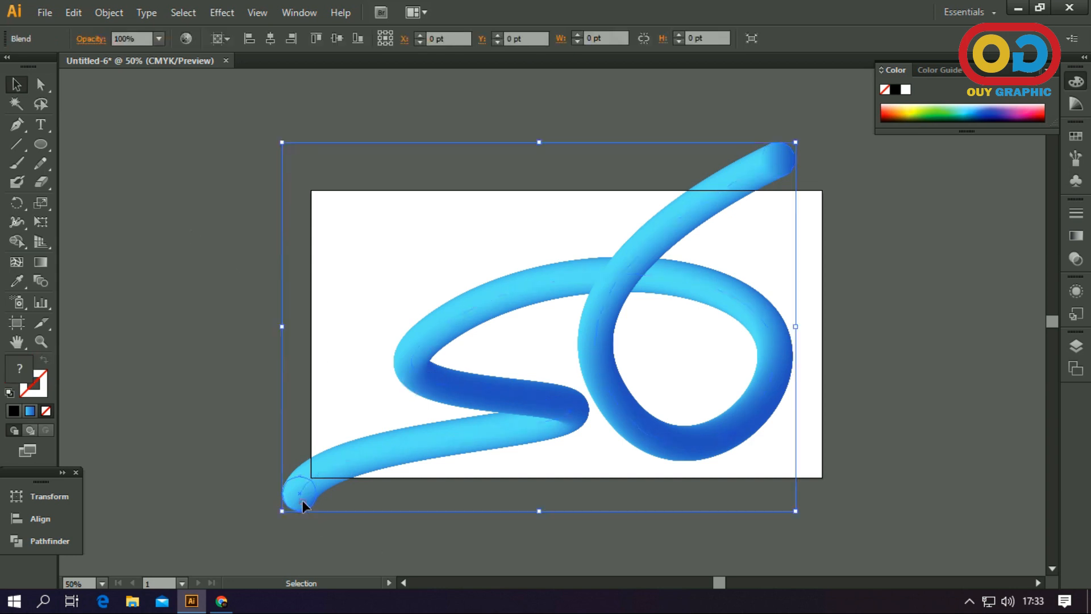
{"action": "left_click", "coordinate": [302, 500]}
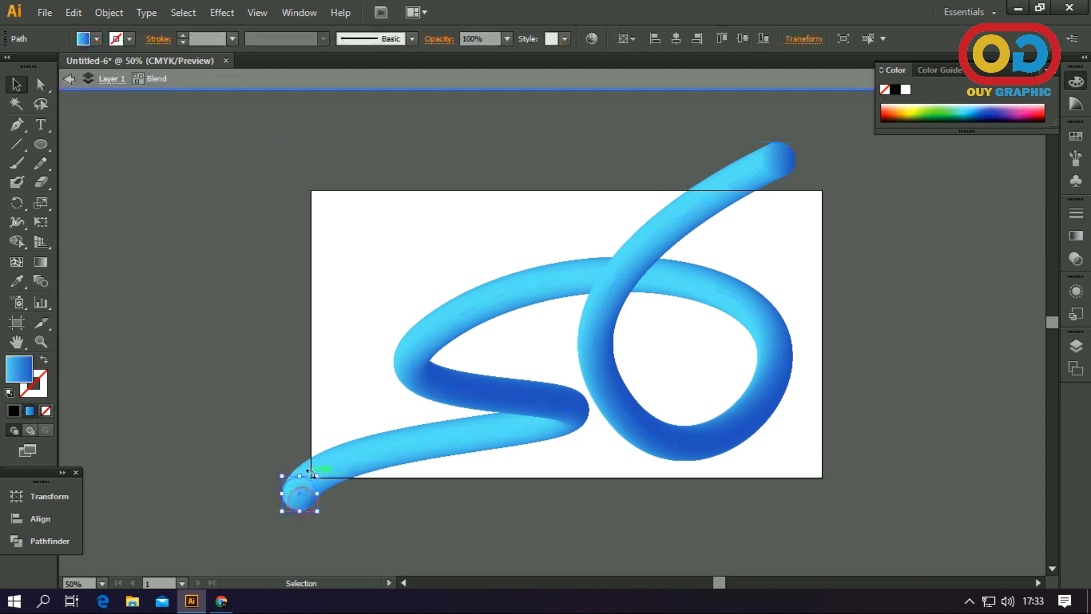
{"action": "left_click_drag", "start_coordinate": [318, 476], "coordinate": [310, 484]}
{"action": "left_click", "coordinate": [436, 517]}
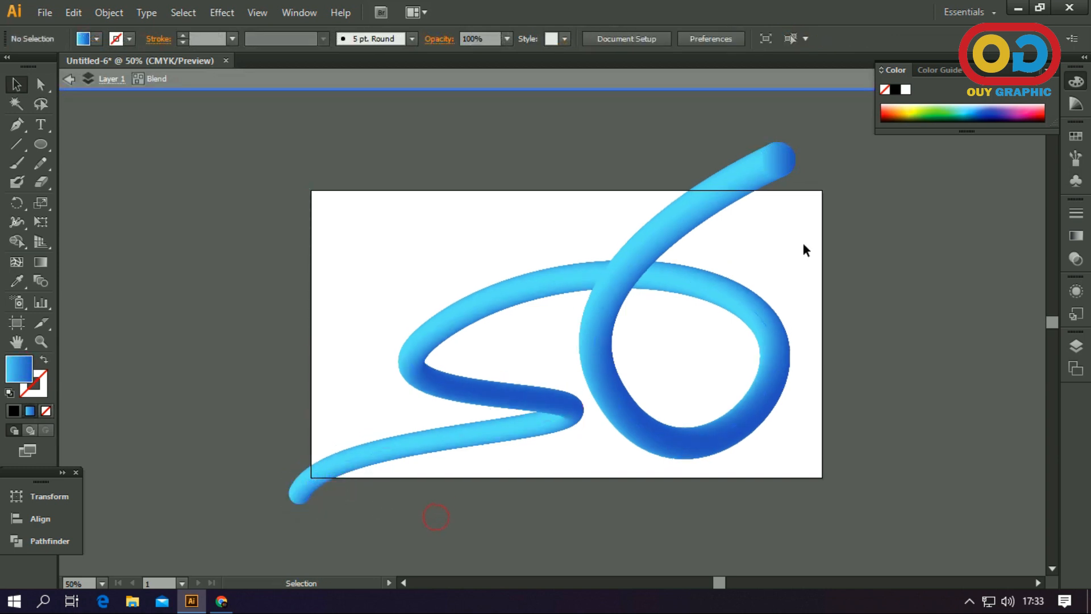
Enlarge the circle at the tube's upper-right end to roughly two and a half times its width, and deselect it
{"action": "left_click", "coordinate": [791, 164]}
{"action": "left_click_drag", "start_coordinate": [797, 178], "coordinate": [825, 204]}
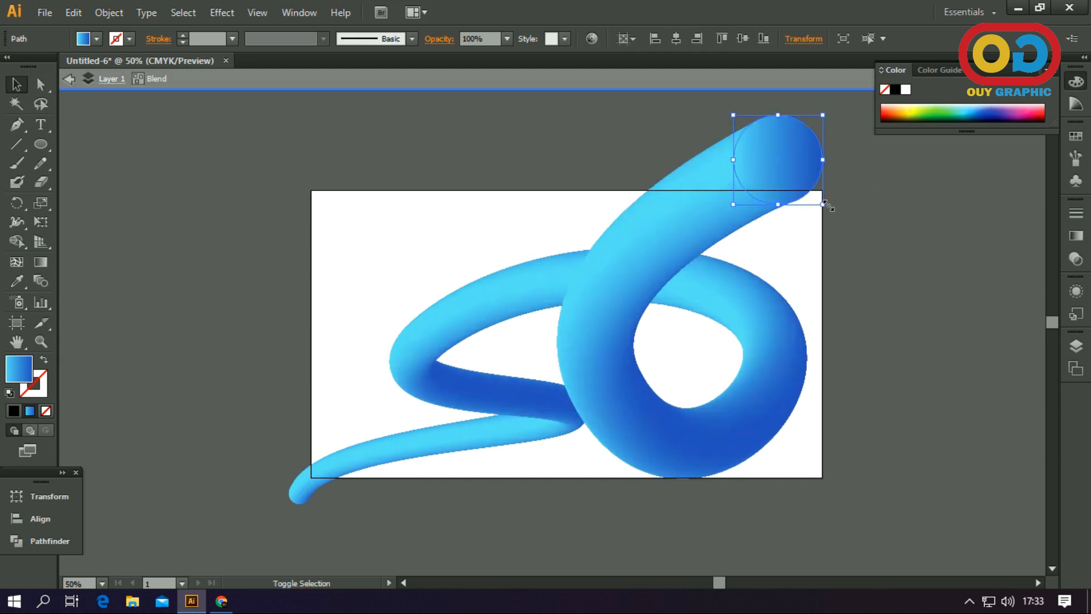
{"action": "left_click", "coordinate": [846, 246]}
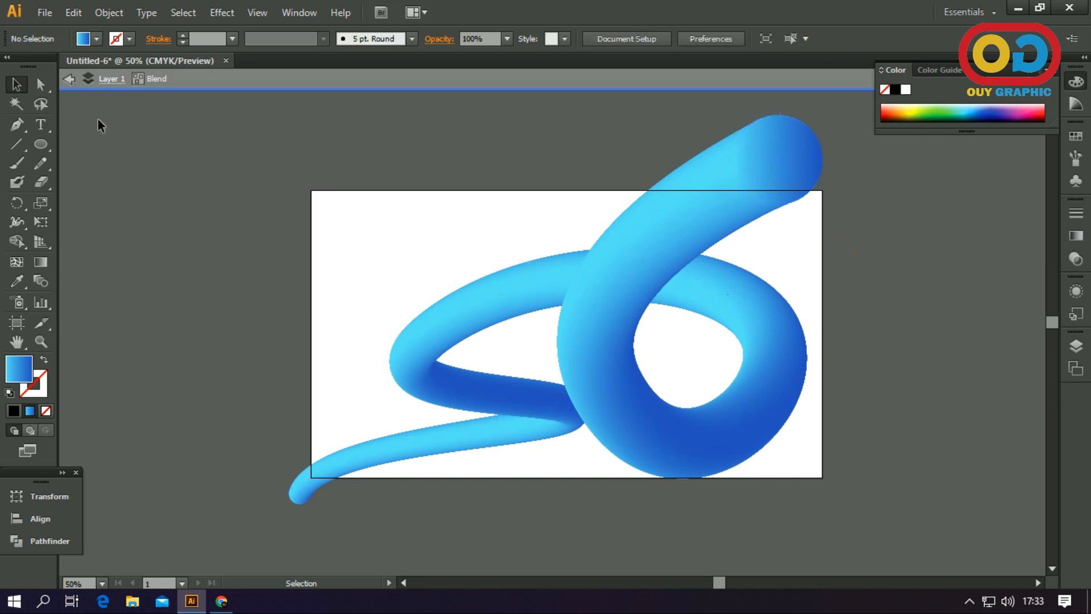
Move the spine's lower bend anchor to about X 557 pt, Y 559 pt and its left bend anchor to about X 297 pt, Y 343 pt
{"action": "left_click", "coordinate": [40, 84]}
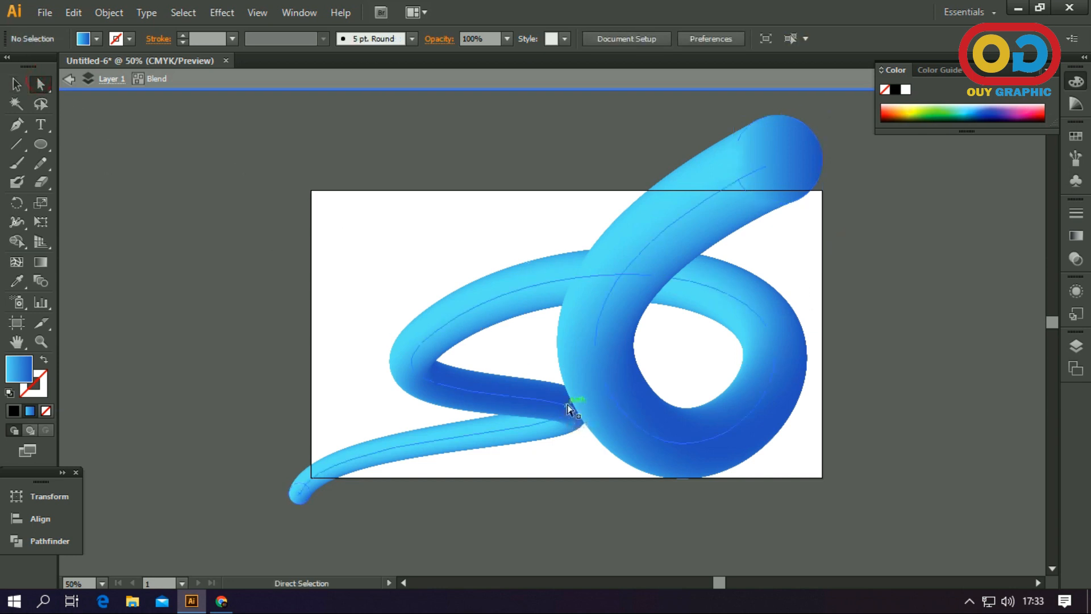
{"action": "left_click", "coordinate": [535, 401]}
{"action": "left_click_drag", "start_coordinate": [571, 414], "coordinate": [532, 412]}
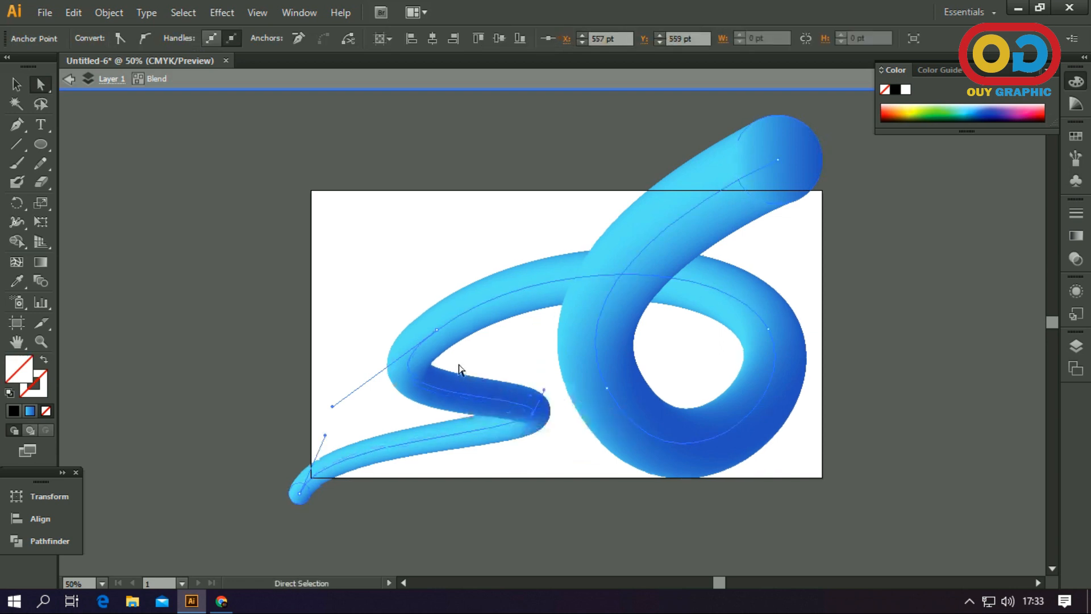
{"action": "mouse_move", "coordinate": [435, 340]}
{"action": "left_mouse_down"}
{"action": "mouse_move", "coordinate": [447, 319]}
{"action": "mouse_move", "coordinate": [429, 326]}
{"action": "left_mouse_up"}
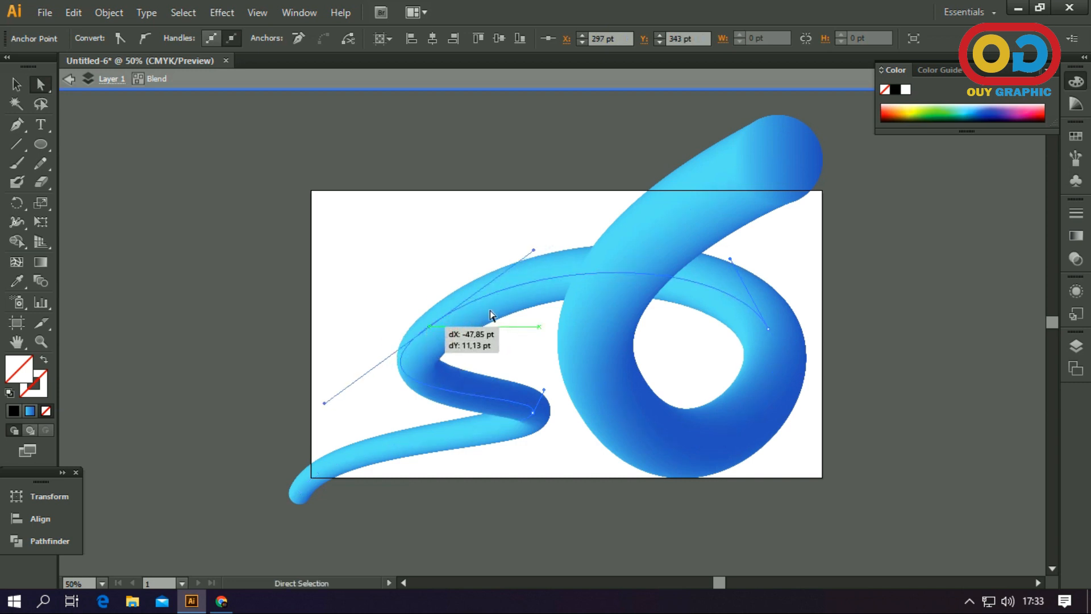
Reshape the underside of the large loop by adjusting the direction handles of the spine's lower-left and right loop anchors
{"action": "left_click", "coordinate": [606, 390]}
{"action": "left_click_drag", "start_coordinate": [675, 511], "coordinate": [663, 492]}
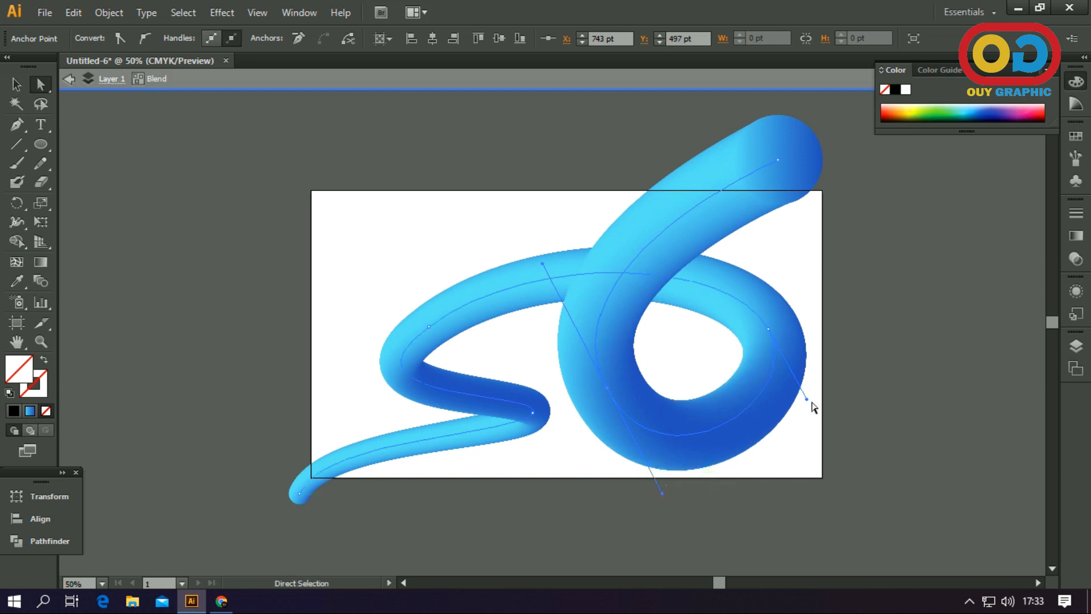
{"action": "left_click_drag", "start_coordinate": [806, 400], "coordinate": [802, 433]}
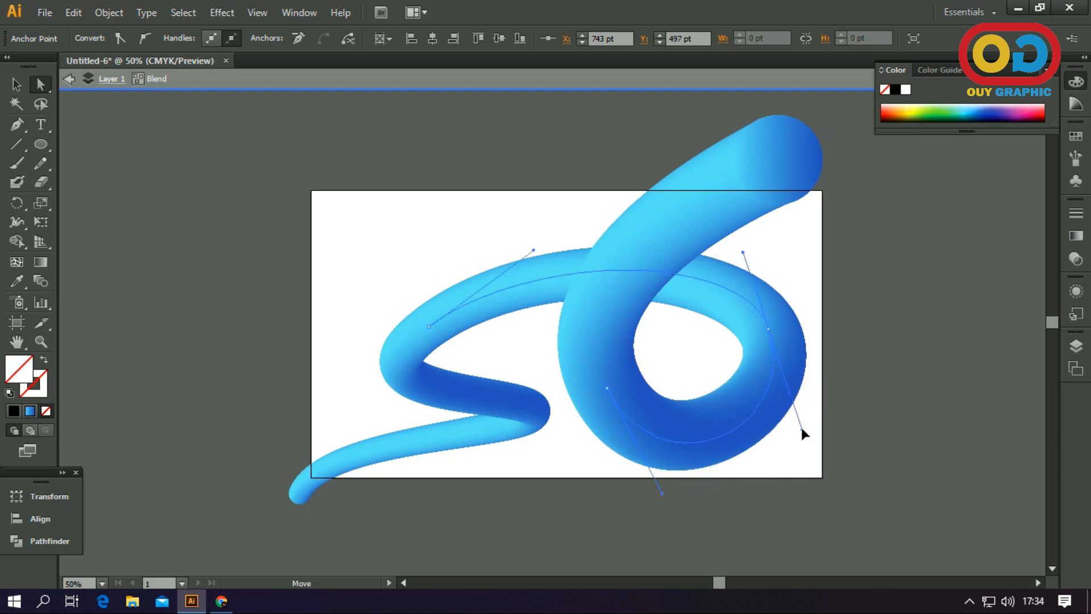
{"action": "left_click", "coordinate": [771, 333]}
{"action": "left_click_drag", "start_coordinate": [772, 335], "coordinate": [760, 344]}
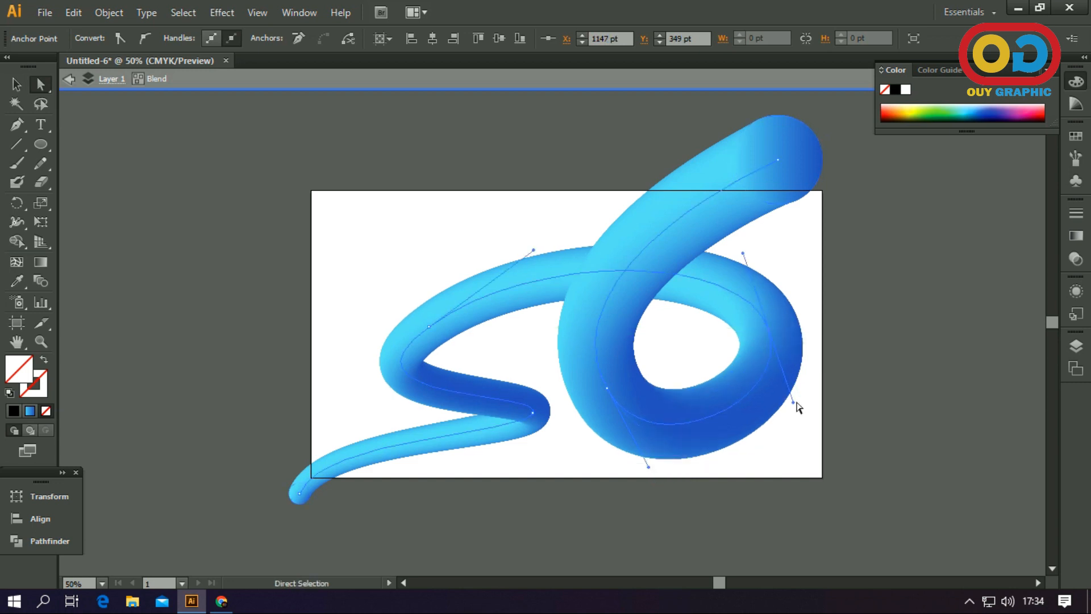
{"action": "left_click_drag", "start_coordinate": [794, 404], "coordinate": [798, 438]}
{"action": "left_click", "coordinate": [872, 367]}
Move the spine's upper-right end anchor to about X 1193 pt, Y -47 pt and extend the right loop anchor's upper handle upward
{"action": "left_click_drag", "start_coordinate": [783, 165], "coordinate": [788, 175]}
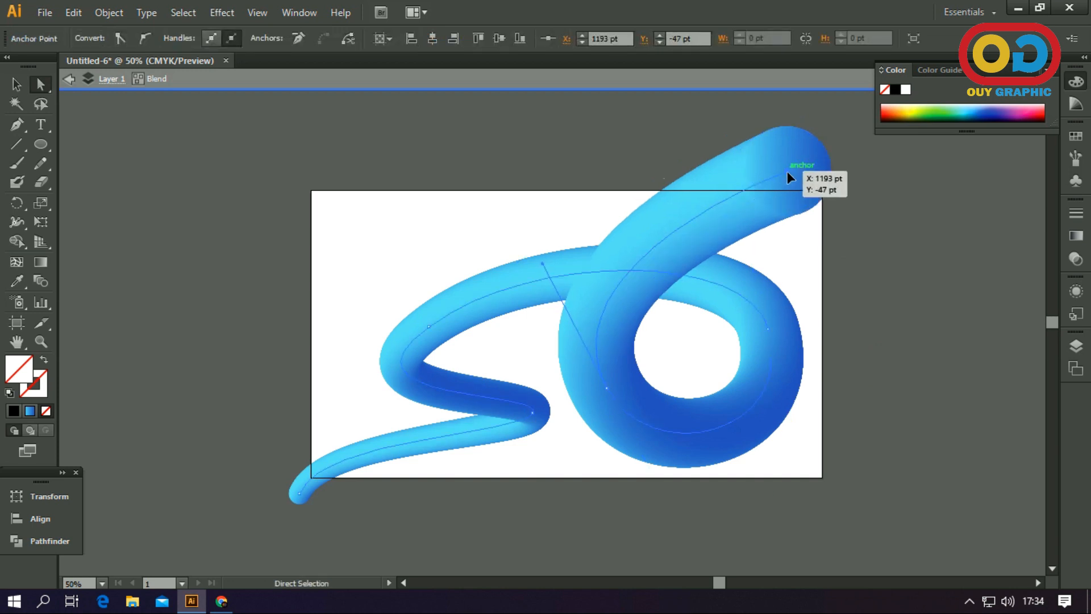
{"action": "left_click", "coordinate": [770, 330]}
{"action": "left_click_drag", "start_coordinate": [749, 250], "coordinate": [742, 215]}
Move the spine's lower bend anchor to about X 593 pt, Y 545 pt, closer to the large loop, and deselect it
{"action": "left_click_drag", "start_coordinate": [532, 412], "coordinate": [543, 408]}
{"action": "left_click_drag", "start_coordinate": [485, 443], "coordinate": [486, 443]}
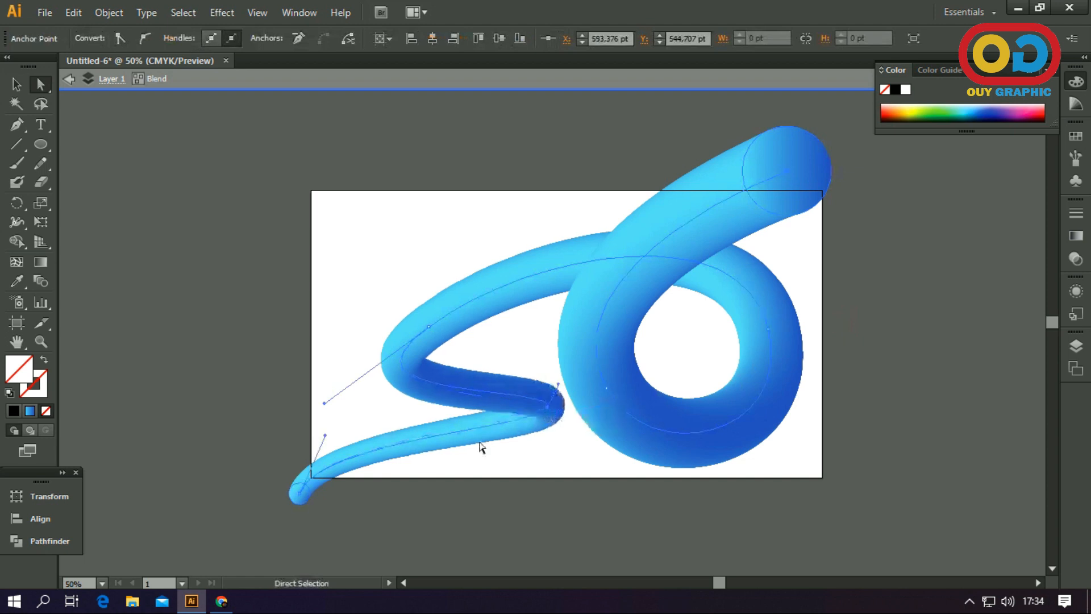
{"action": "left_click", "coordinate": [452, 504]}
Slightly enlarge the circle at the tube's upper-right end to thicken the large loop, and deselect it
{"action": "left_click", "coordinate": [17, 86]}
{"action": "left_click", "coordinate": [813, 183]}
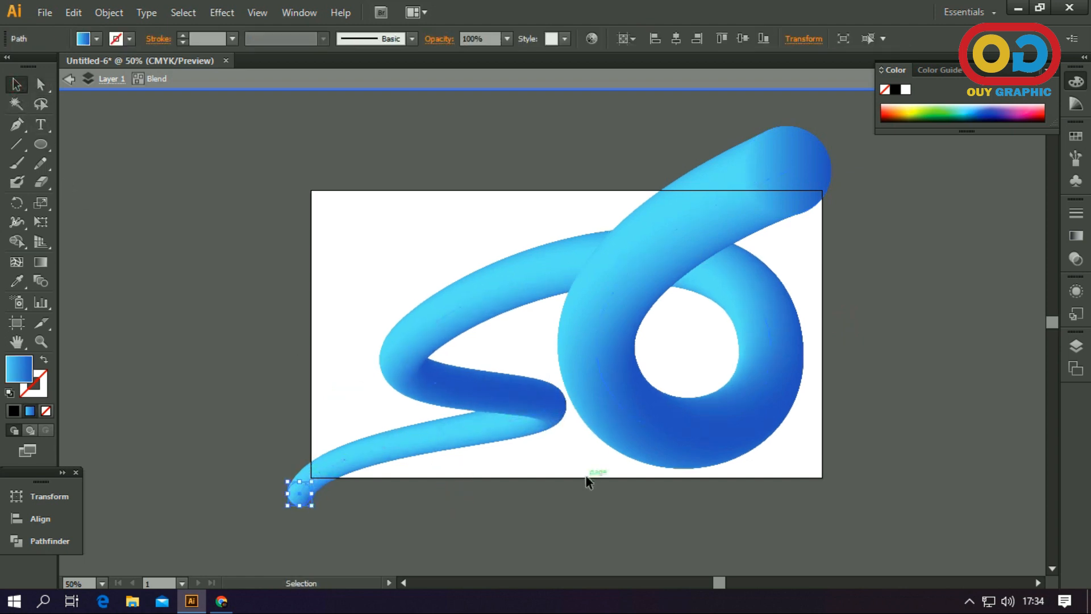
{"action": "mouse_move", "coordinate": [833, 214]}
{"action": "left_mouse_down"}
{"action": "mouse_move", "coordinate": [845, 231]}
{"action": "mouse_move", "coordinate": [836, 222]}
{"action": "left_mouse_up"}
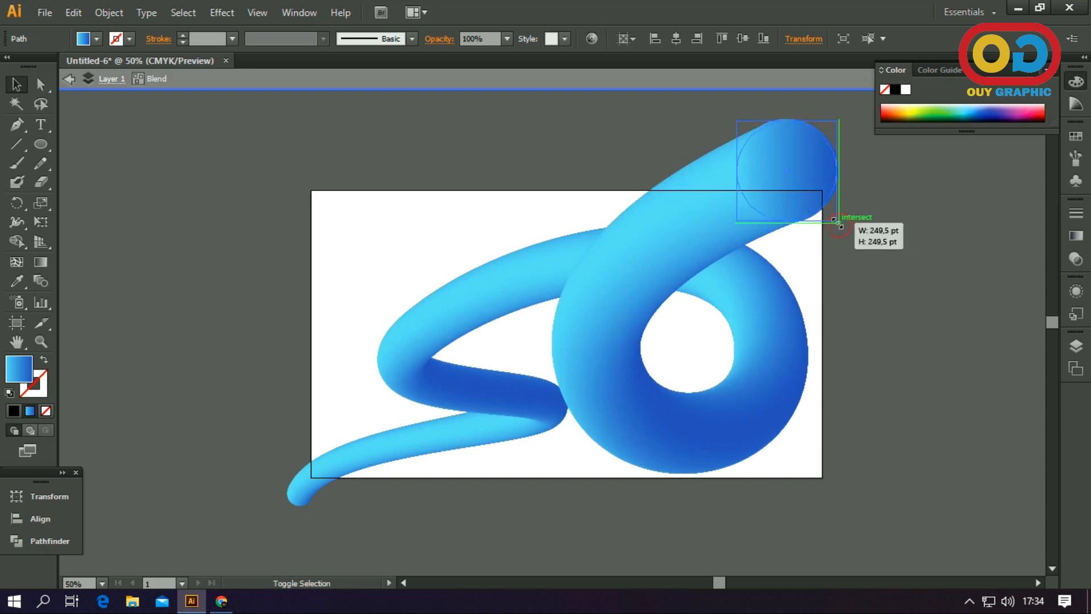
{"action": "left_click_drag", "start_coordinate": [870, 272], "coordinate": [863, 281]}
{"action": "left_click", "coordinate": [863, 281]}
Shift the spine's lower bend anchor slightly left, away from the large loop, and exit the blend's isolation mode
{"action": "left_click", "coordinate": [40, 84]}
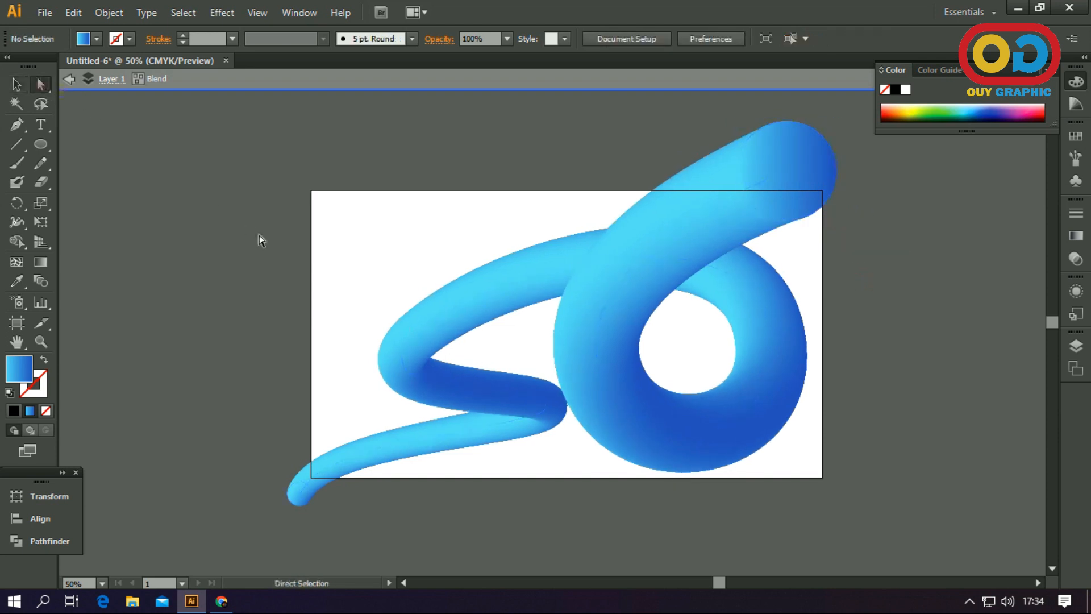
{"action": "left_click_drag", "start_coordinate": [554, 409], "coordinate": [540, 409]}
{"action": "left_click", "coordinate": [563, 454]}
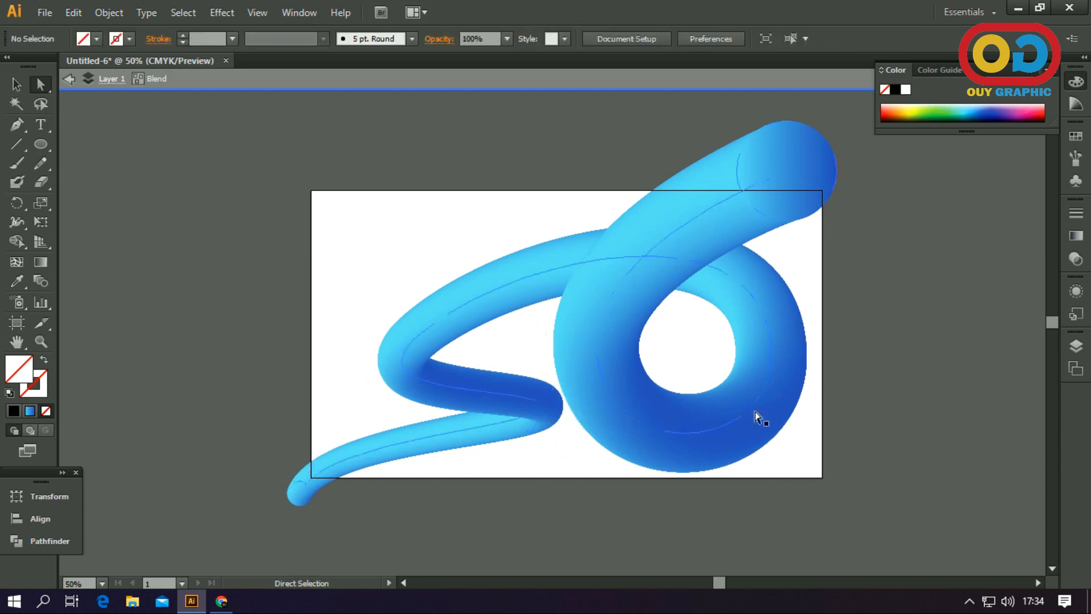
{"action": "key", "text": "v"}
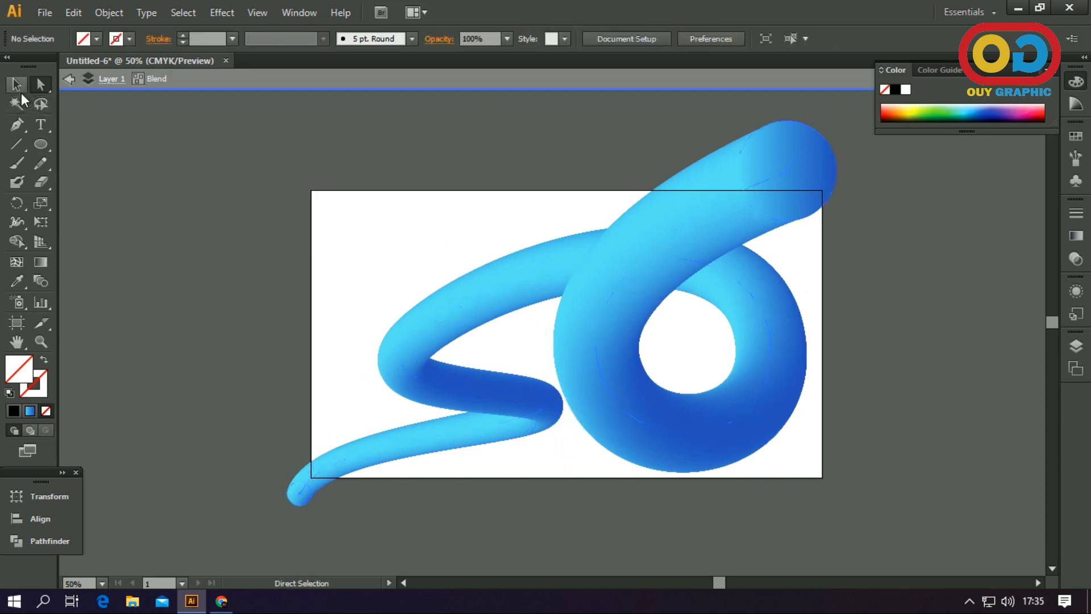
{"action": "left_click", "coordinate": [67, 81]}
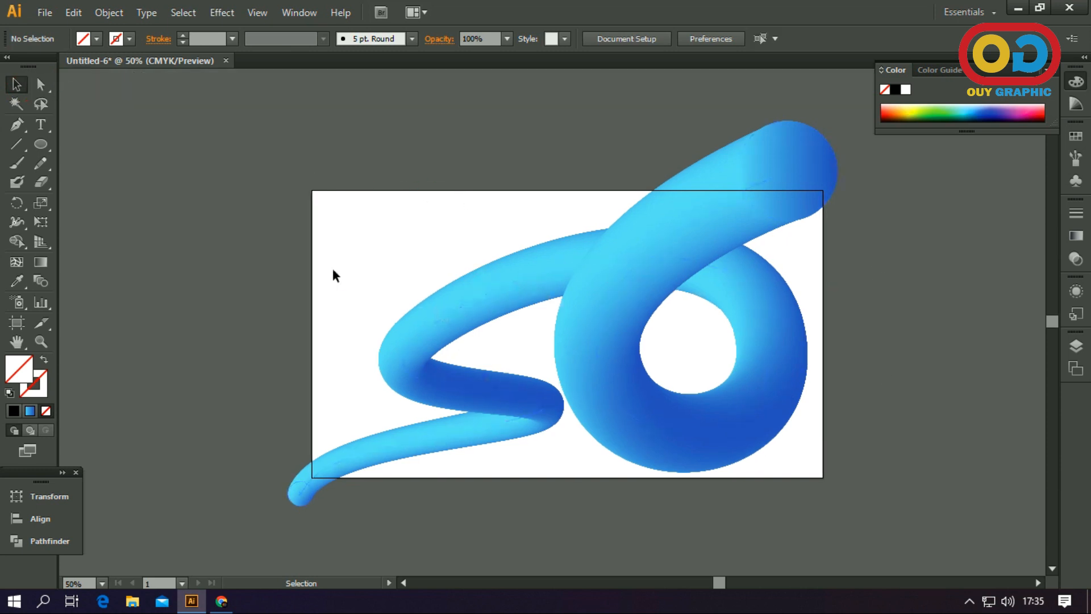
Create a 1280 x 720 pt rectangle over the artboard with the Rectangle tool
{"action": "left_click", "coordinate": [49, 143]}
{"action": "left_click", "coordinate": [93, 145]}
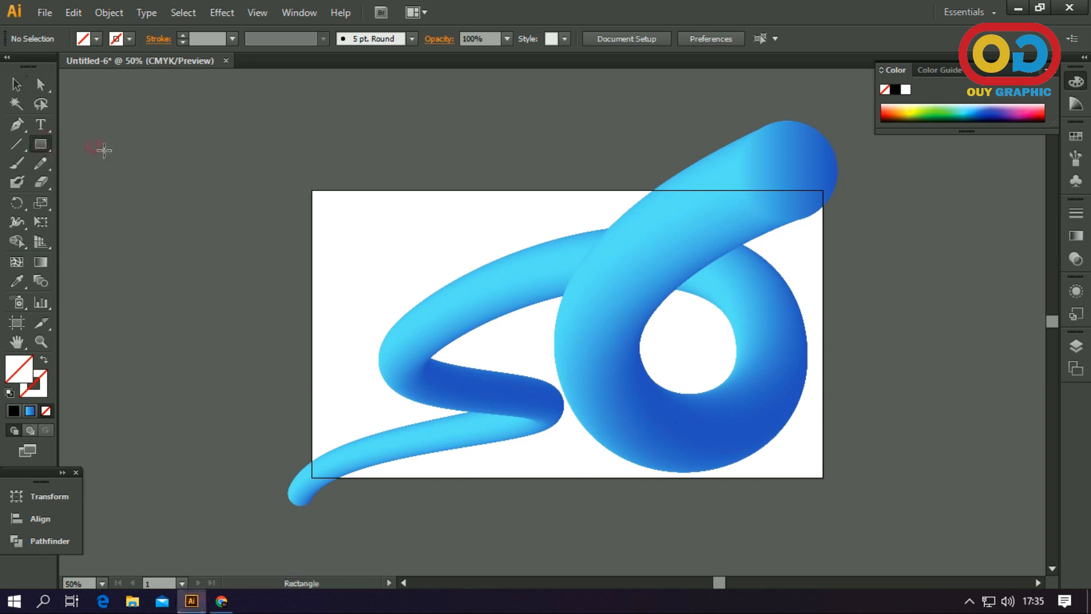
{"action": "left_click", "coordinate": [324, 228]}
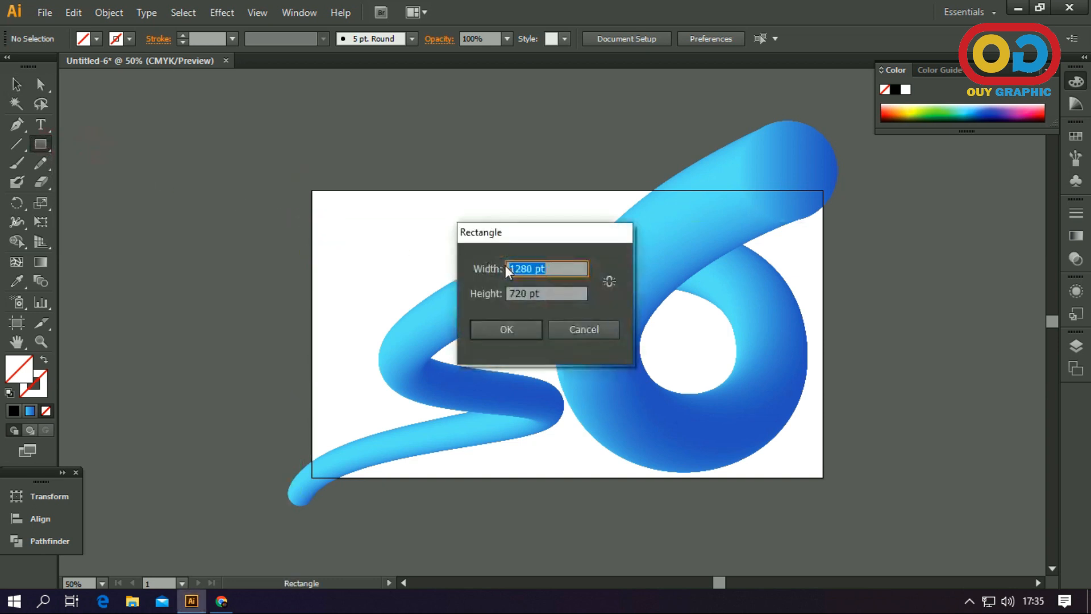
{"action": "left_click", "coordinate": [507, 330]}
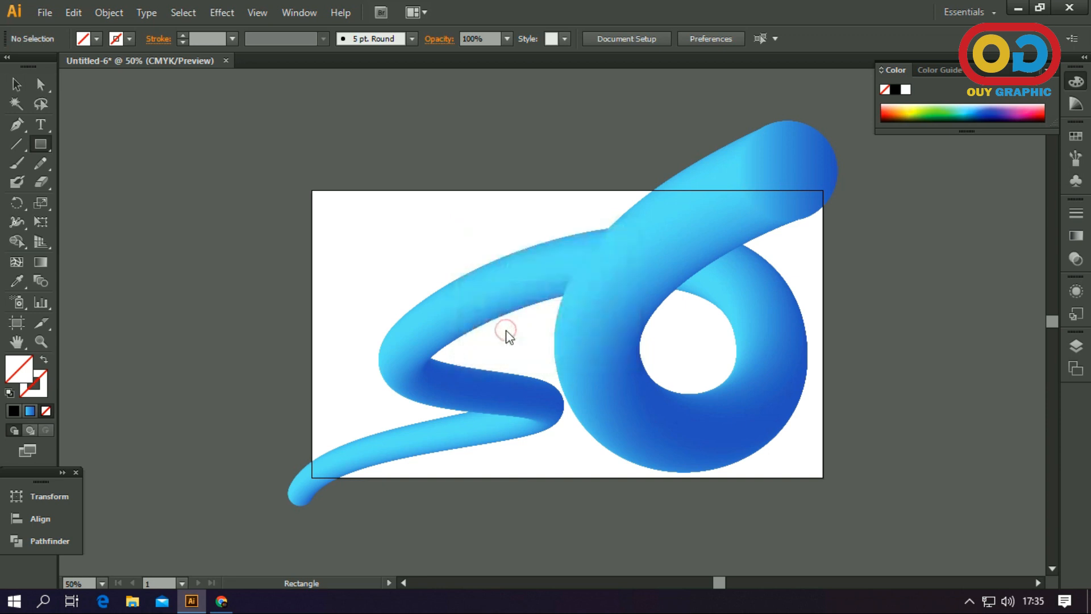
Apply the tube's blue gradient to the new rectangle with the Eyedropper
{"action": "left_click", "coordinate": [16, 84]}
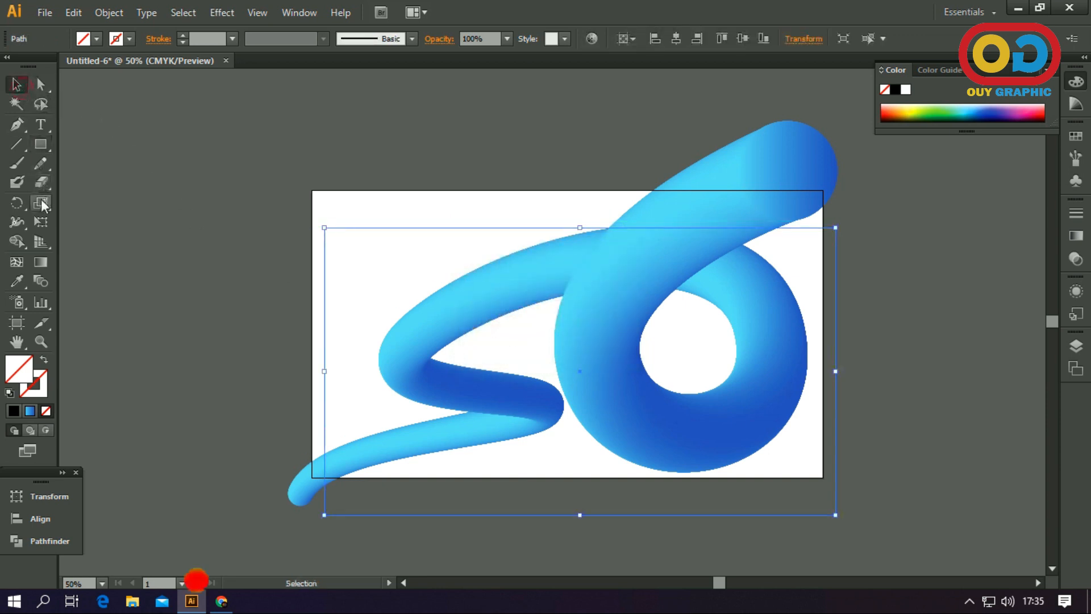
{"action": "left_click", "coordinate": [17, 281]}
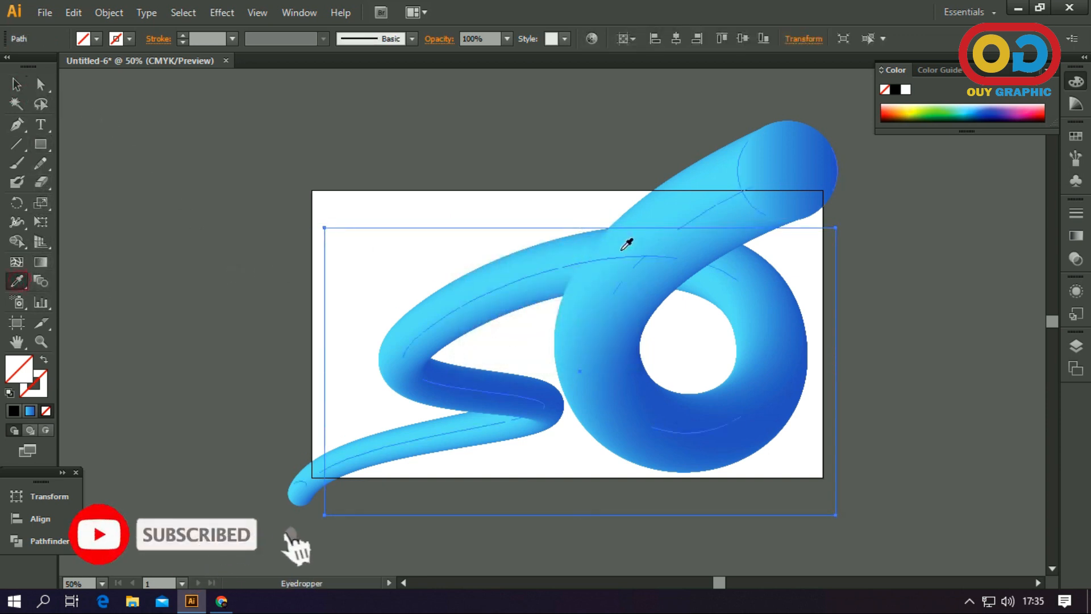
{"action": "left_click", "coordinate": [638, 292]}
Send the gradient rectangle behind the tube and center it horizontally and vertically on the artboard
{"action": "left_click", "coordinate": [16, 84]}
{"action": "right_click", "coordinate": [469, 268]}
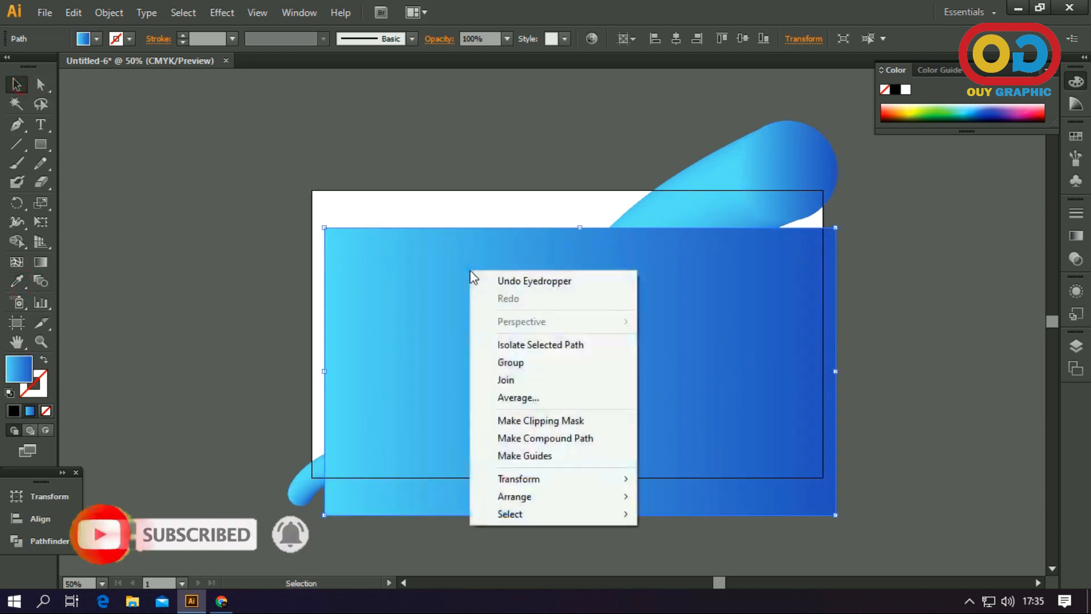
{"action": "mouse_move", "coordinate": [595, 500]}
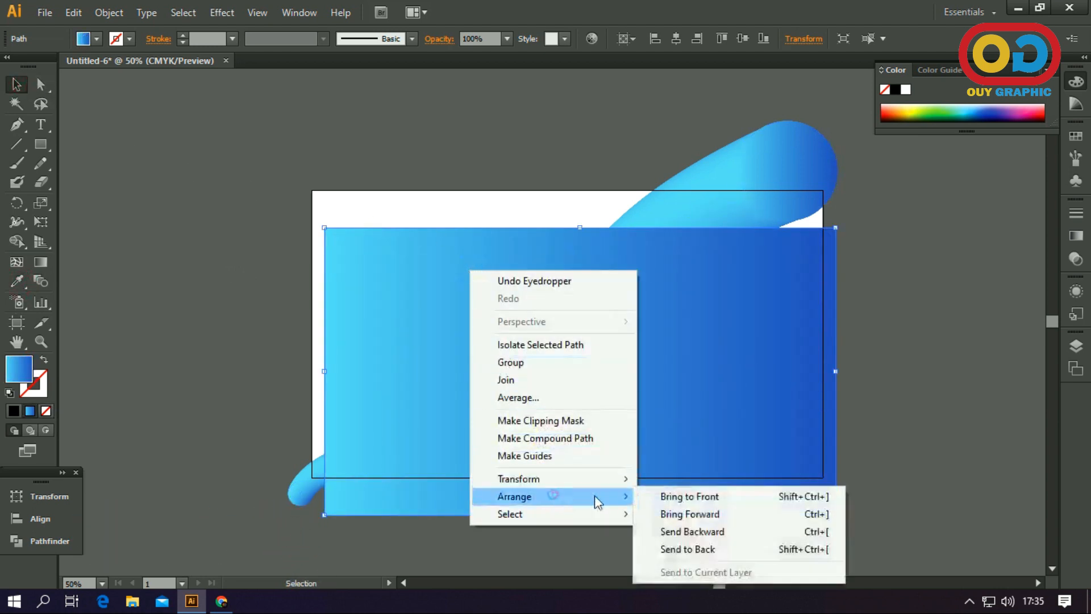
{"action": "left_click", "coordinate": [689, 547]}
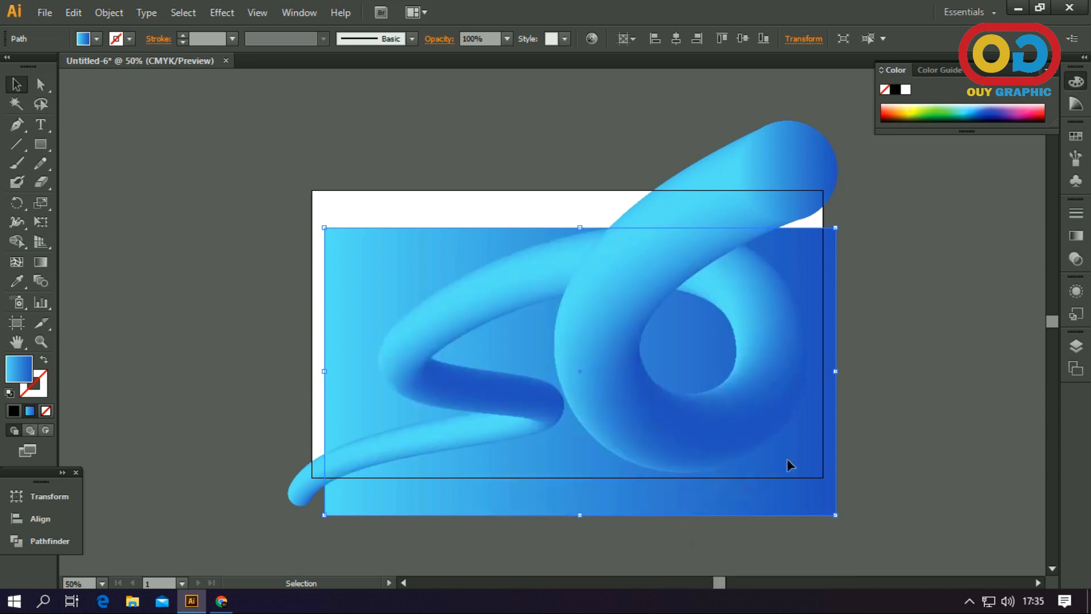
{"action": "left_click", "coordinate": [676, 39]}
{"action": "left_click", "coordinate": [743, 39]}
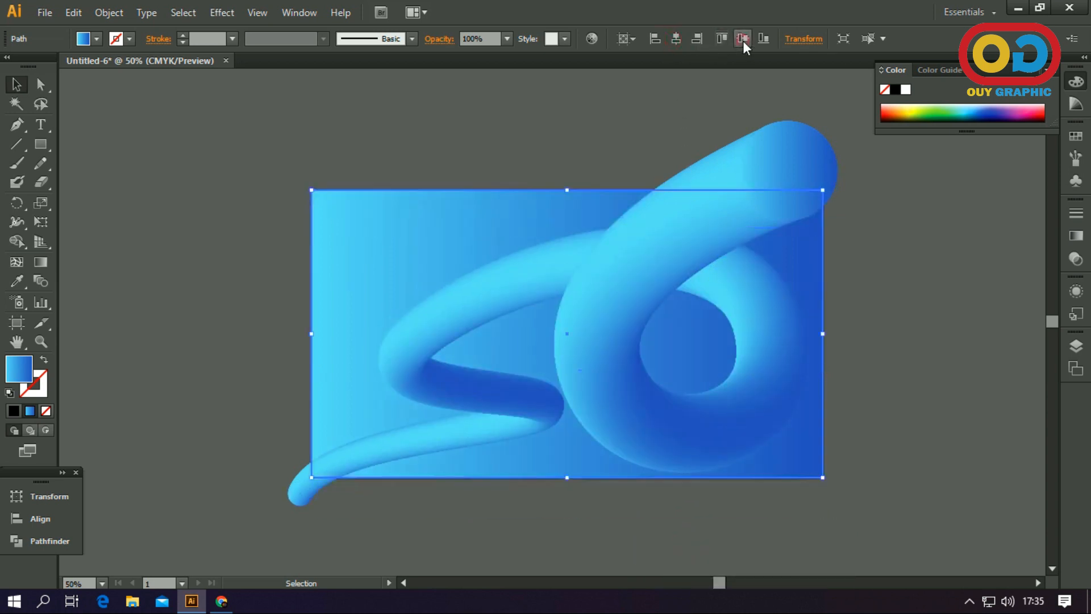
Realign the background rectangle to the vertical center of the artboard
{"action": "left_click", "coordinate": [880, 335]}
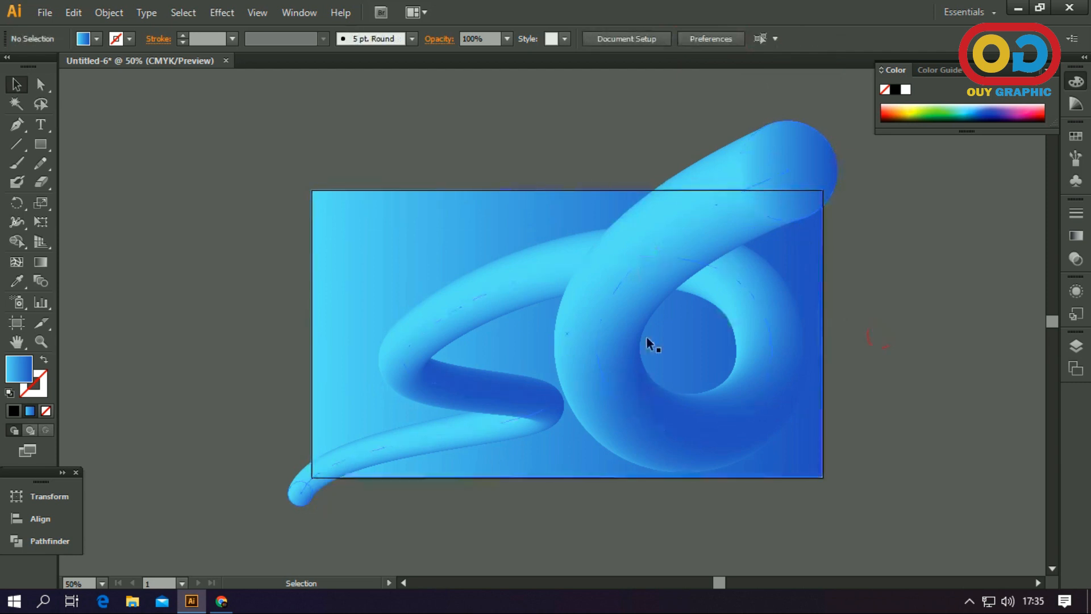
{"action": "left_click", "coordinate": [799, 452]}
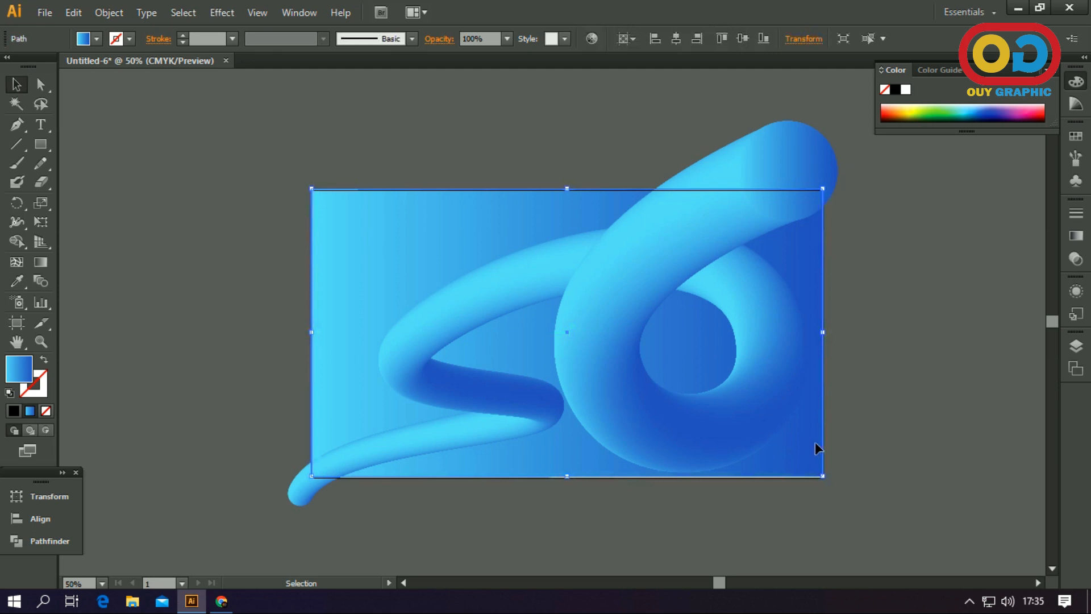
{"action": "left_click", "coordinate": [869, 427]}
{"action": "left_click", "coordinate": [806, 441]}
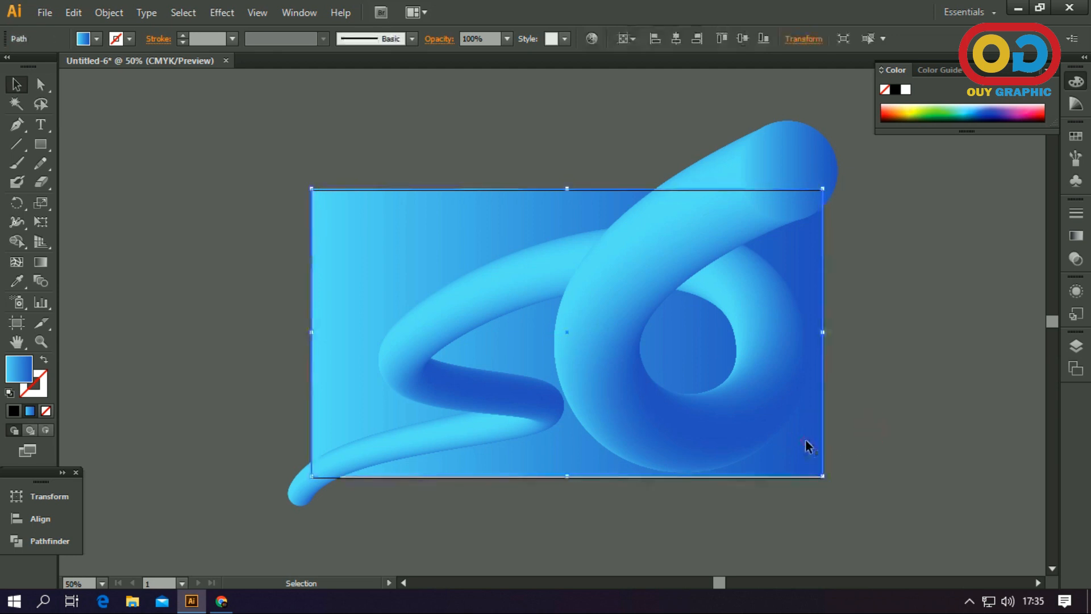
{"action": "left_click", "coordinate": [745, 40]}
{"action": "left_click", "coordinate": [882, 314]}
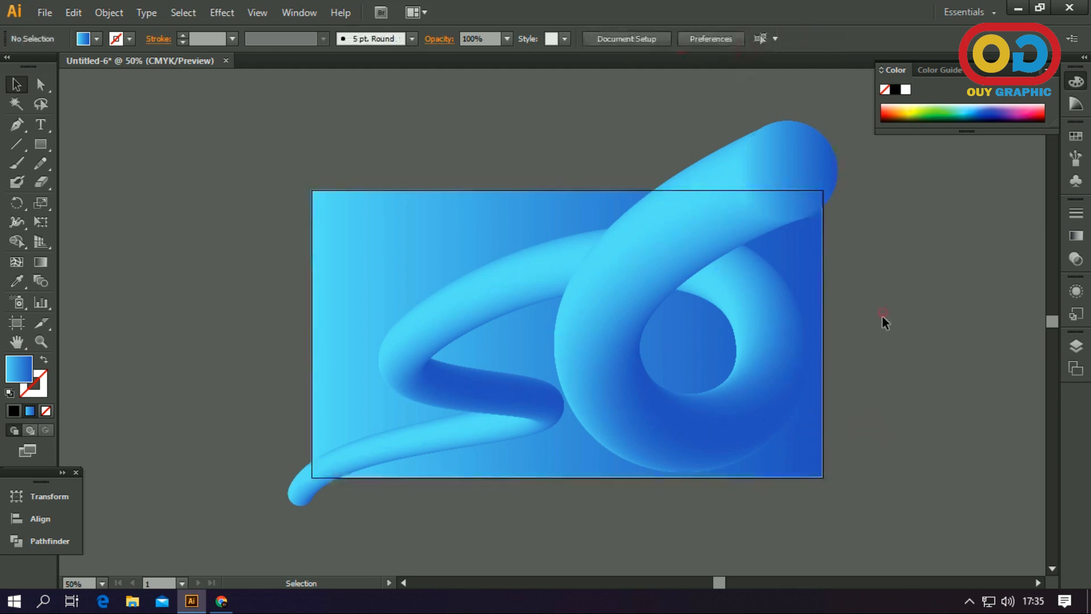
Change the background rectangle's gradient type to Radial and reverse its colors so dark blue lies at the center
{"action": "left_click", "coordinate": [791, 449]}
{"action": "left_click", "coordinate": [1075, 243]}
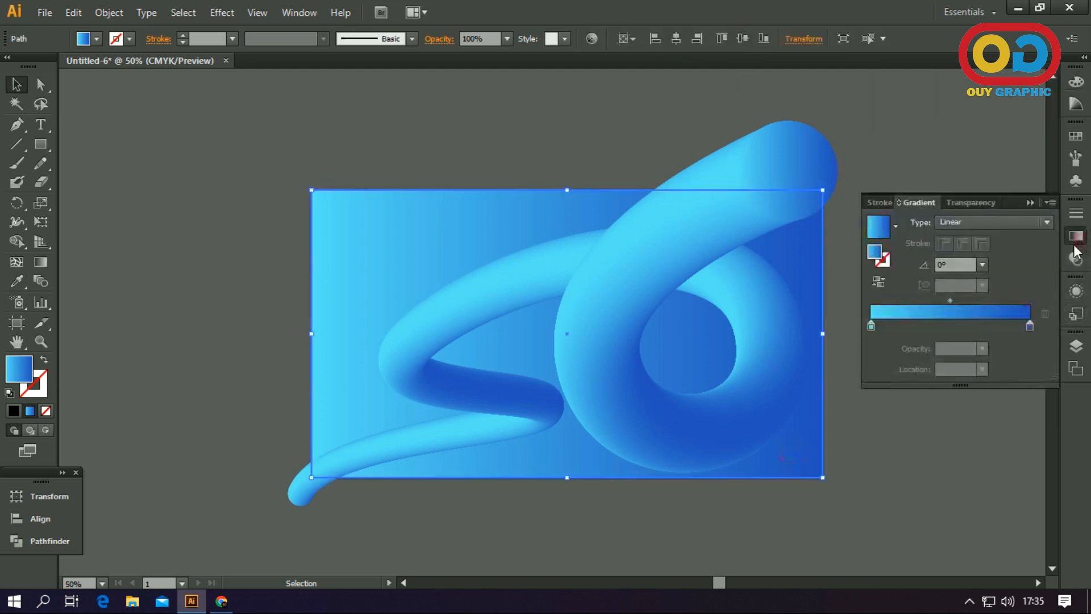
{"action": "left_click", "coordinate": [988, 220]}
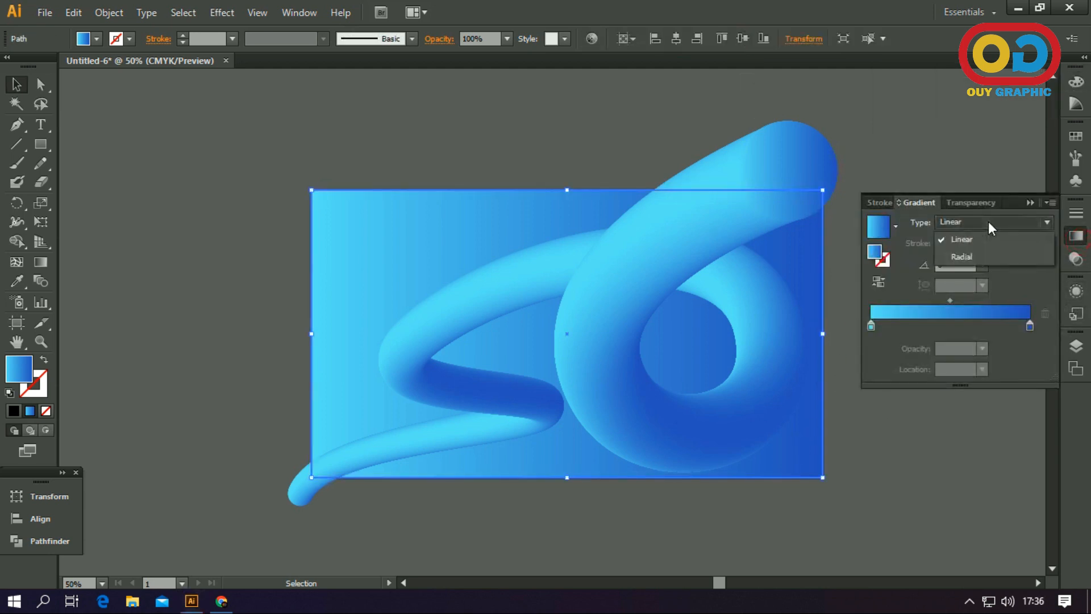
{"action": "left_click", "coordinate": [987, 254]}
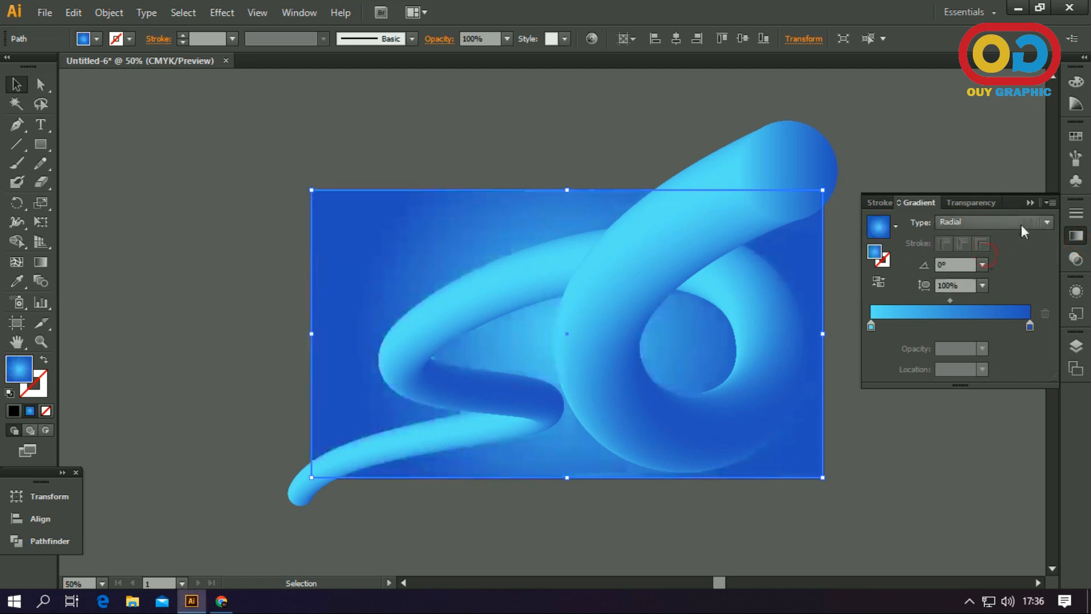
{"action": "left_click", "coordinate": [882, 279]}
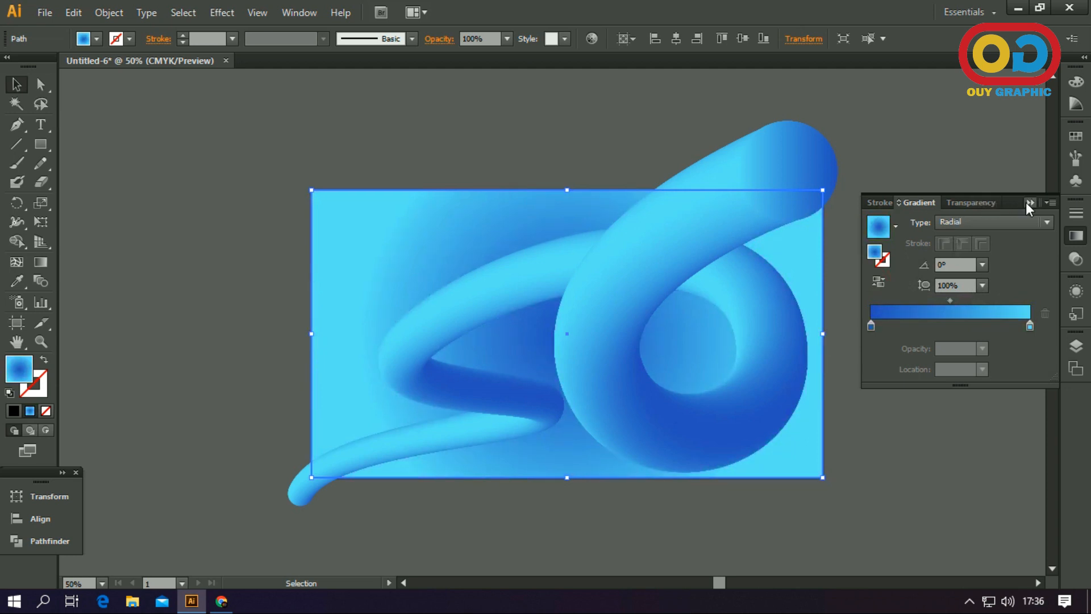
{"action": "left_click", "coordinate": [1028, 203]}
{"action": "left_click", "coordinate": [925, 322]}
Redraw the background's radial gradient diagonally with the Gradient tool, from dark blue near the lower-right edge to light blue beyond the upper-left edge
{"action": "left_click", "coordinate": [801, 452]}
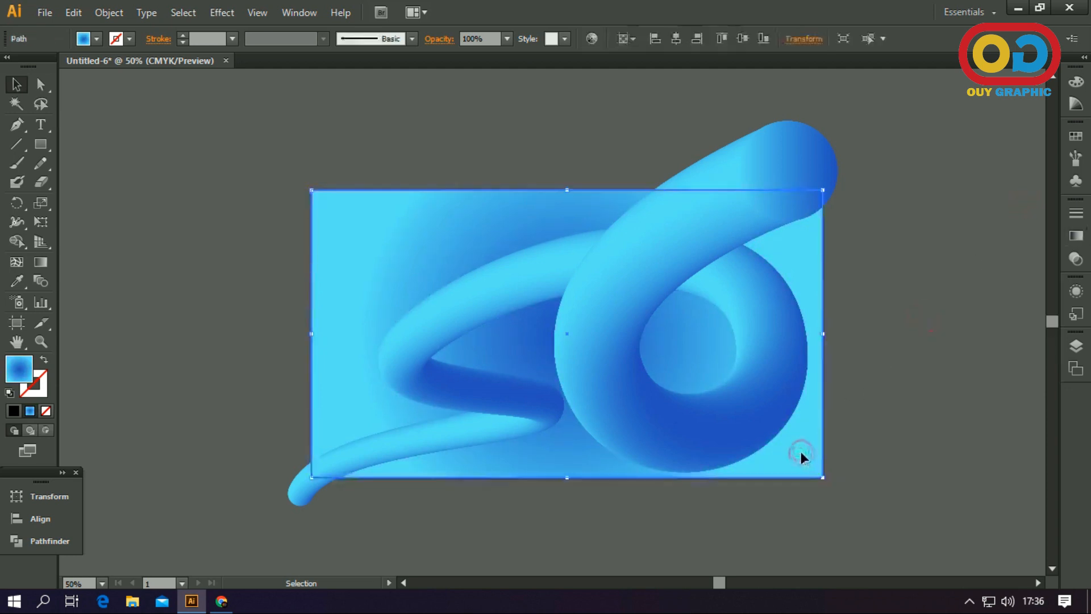
{"action": "left_click", "coordinate": [41, 261]}
{"action": "left_click_drag", "start_coordinate": [797, 467], "coordinate": [505, 248]}
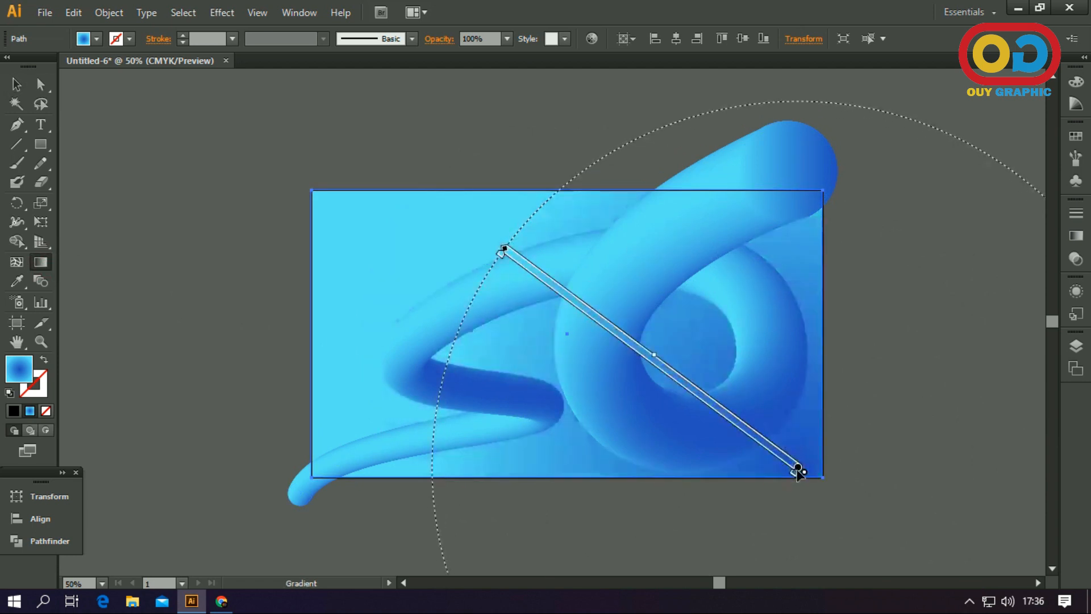
{"action": "left_click_drag", "start_coordinate": [797, 470], "coordinate": [738, 450]}
{"action": "mouse_move", "coordinate": [818, 508]}
{"action": "left_mouse_down"}
{"action": "mouse_move", "coordinate": [731, 432]}
{"action": "mouse_move", "coordinate": [375, 186]}
{"action": "left_mouse_up"}
{"action": "mouse_move", "coordinate": [819, 508]}
{"action": "left_mouse_down"}
{"action": "mouse_move", "coordinate": [439, 214]}
{"action": "mouse_move", "coordinate": [411, 206]}
{"action": "left_mouse_up"}
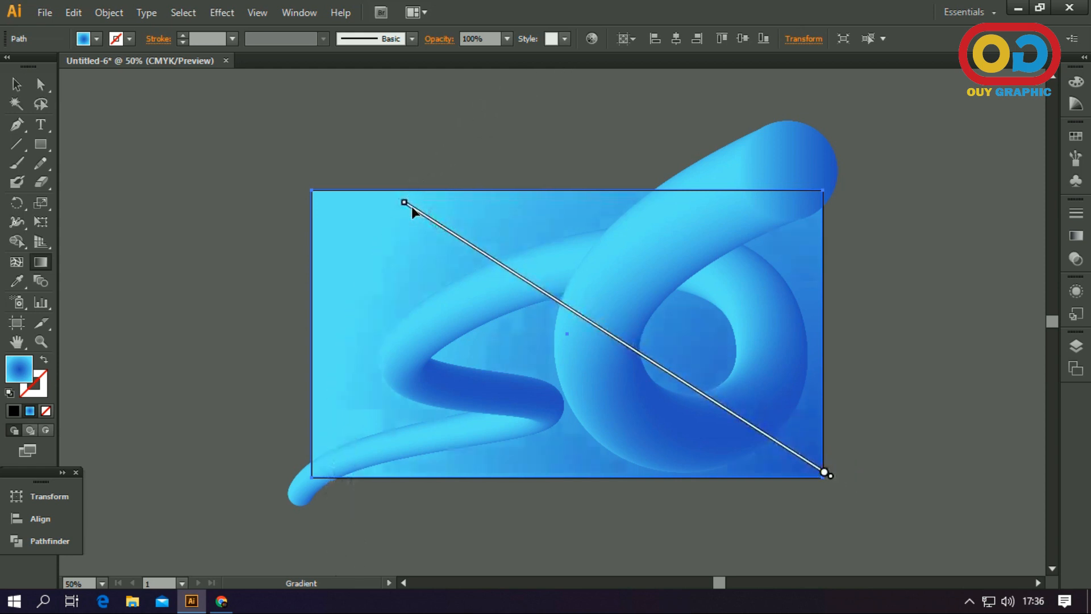
{"action": "left_click_drag", "start_coordinate": [779, 445], "coordinate": [676, 467]}
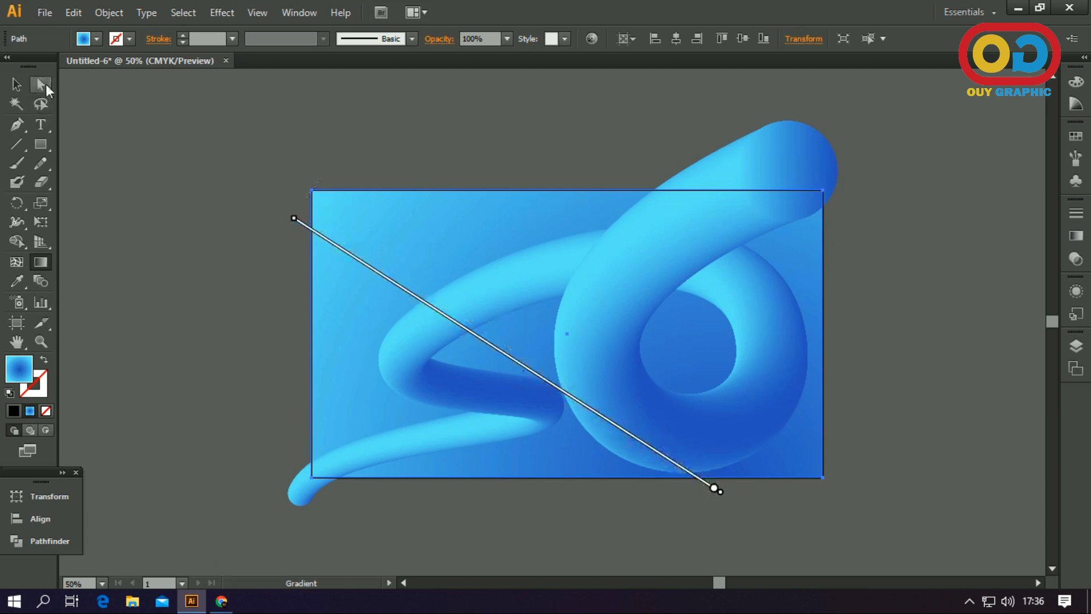
{"action": "left_click", "coordinate": [15, 85]}
{"action": "left_click", "coordinate": [199, 159]}
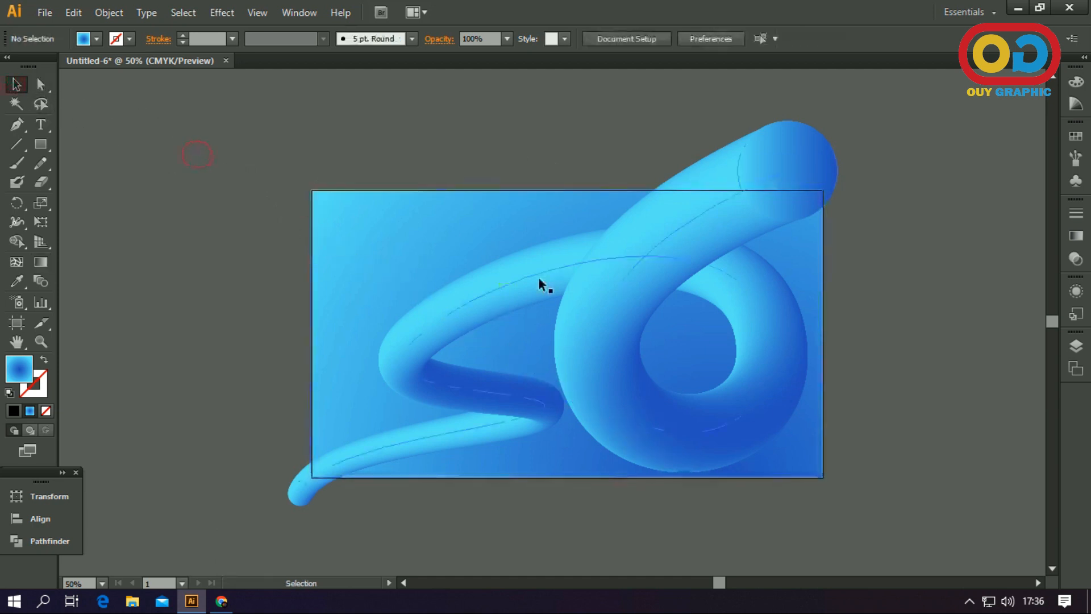
Copy the background rectangle and paste the duplicate in front at the same position
{"action": "left_click", "coordinate": [339, 222]}
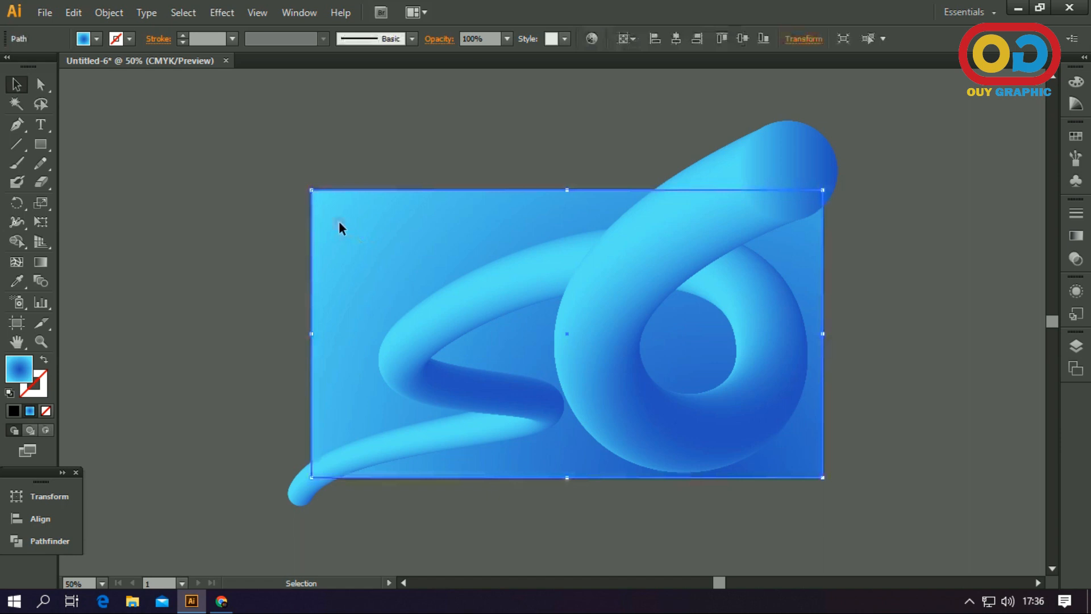
{"action": "left_click", "coordinate": [73, 12]}
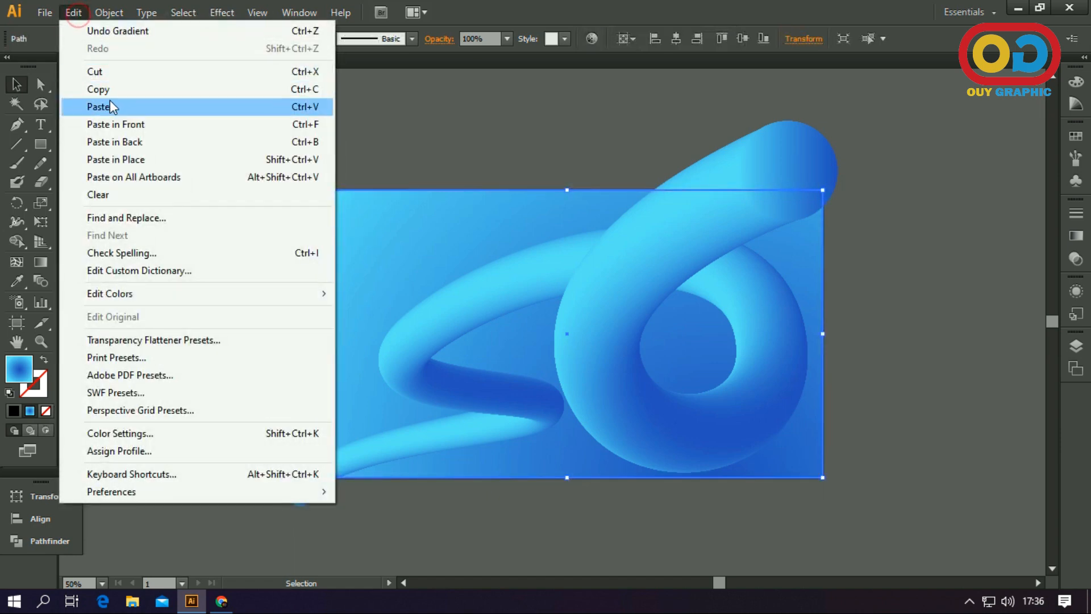
{"action": "left_click", "coordinate": [112, 91]}
{"action": "left_click", "coordinate": [74, 13]}
{"action": "left_click", "coordinate": [130, 124]}
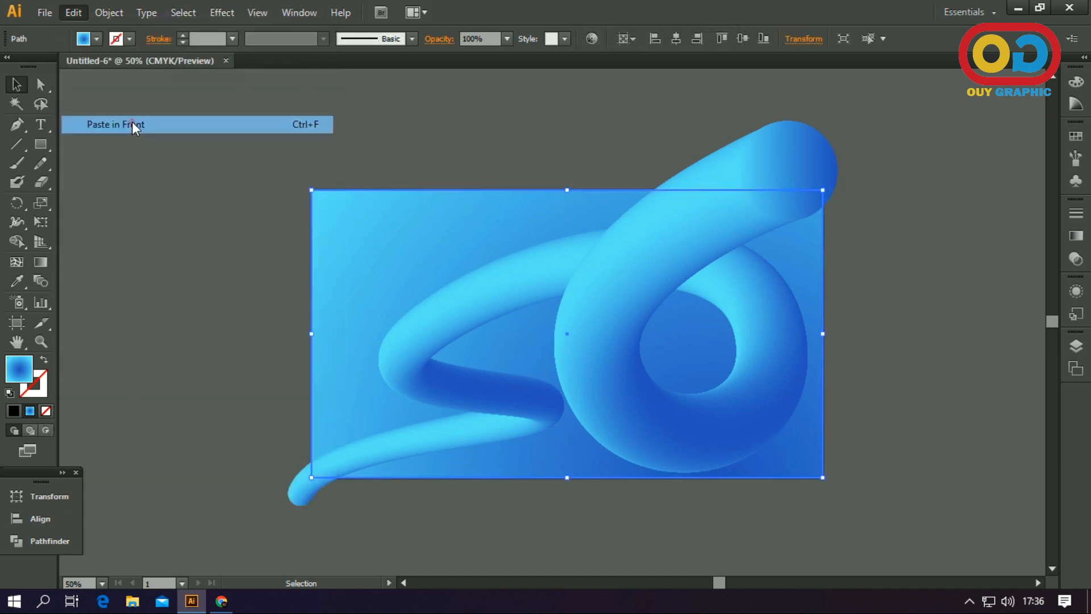
Bring the duplicate rectangle to the front of the stack so it covers the tube
{"action": "right_click", "coordinate": [358, 236]}
{"action": "left_click", "coordinate": [416, 459]}
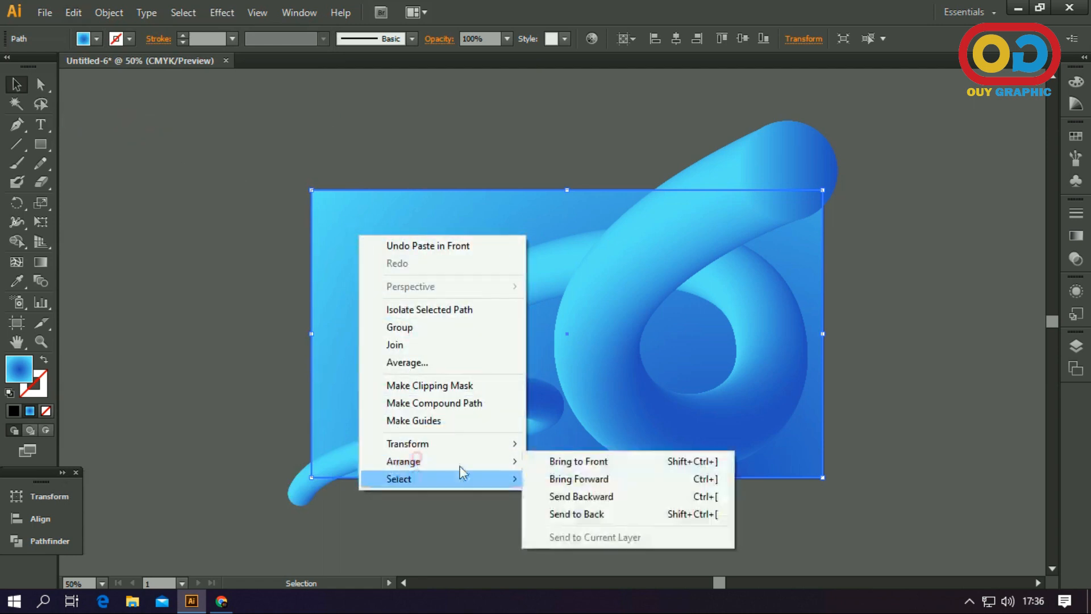
{"action": "left_click", "coordinate": [580, 463]}
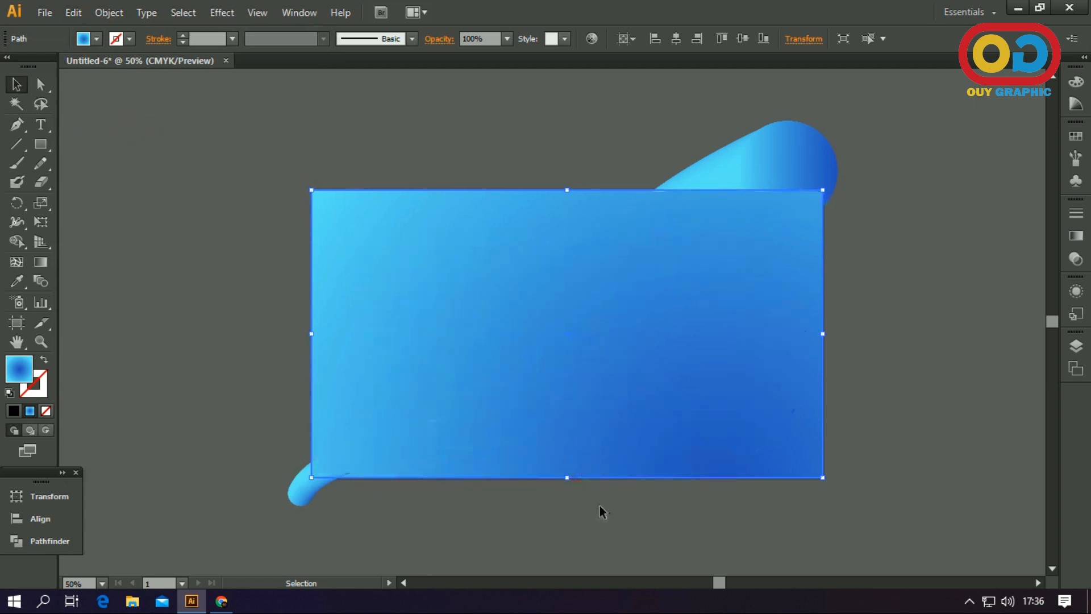
{"action": "left_click", "coordinate": [600, 508]}
{"action": "left_click", "coordinate": [426, 268]}
{"action": "left_click", "coordinate": [335, 114]}
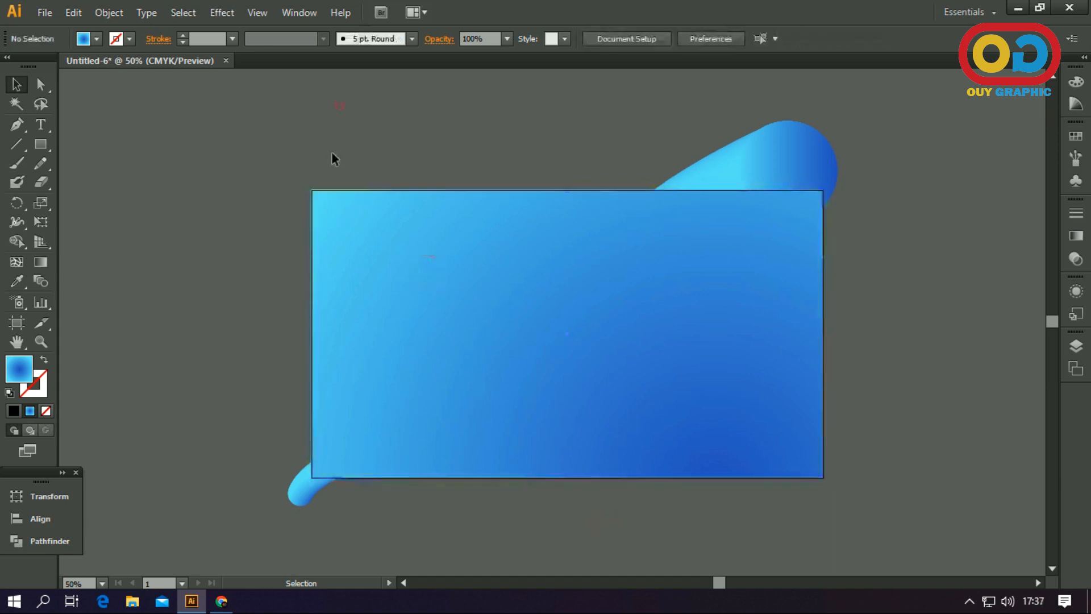
Select all the artwork and make a clipping mask that crops the tube and background to the front rectangle
{"action": "left_click_drag", "start_coordinate": [825, 505], "coordinate": [827, 506]}
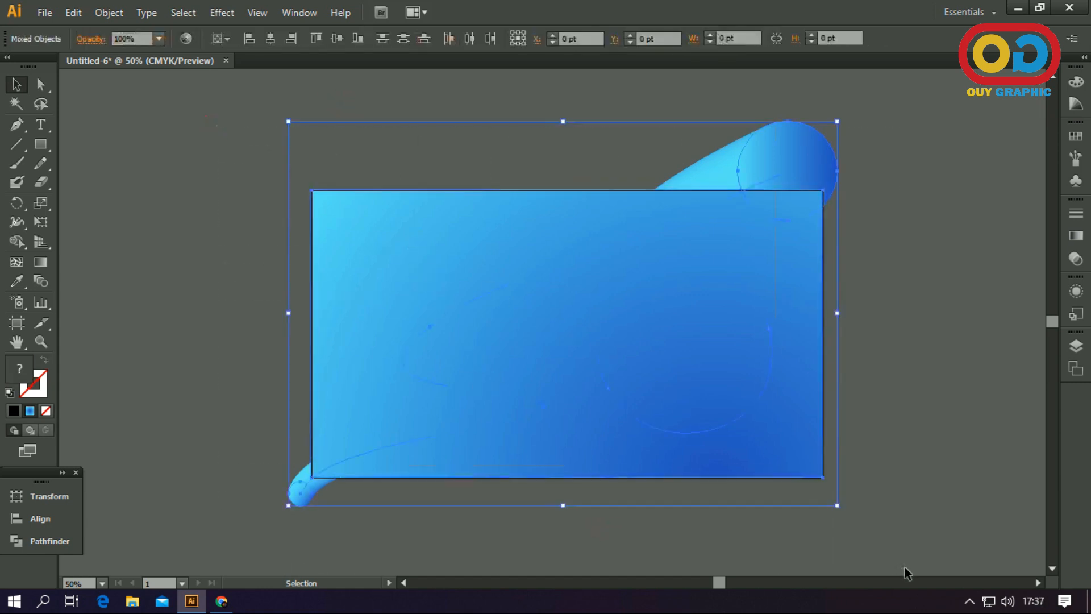
{"action": "right_click", "coordinate": [555, 253]}
{"action": "left_click", "coordinate": [626, 348]}
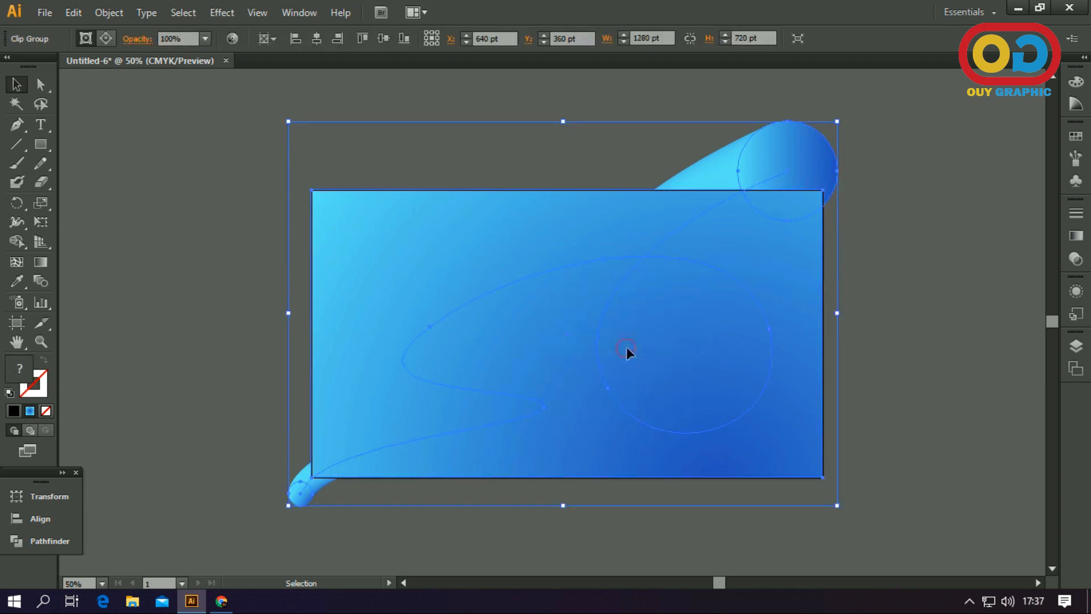
{"action": "left_click", "coordinate": [909, 300]}
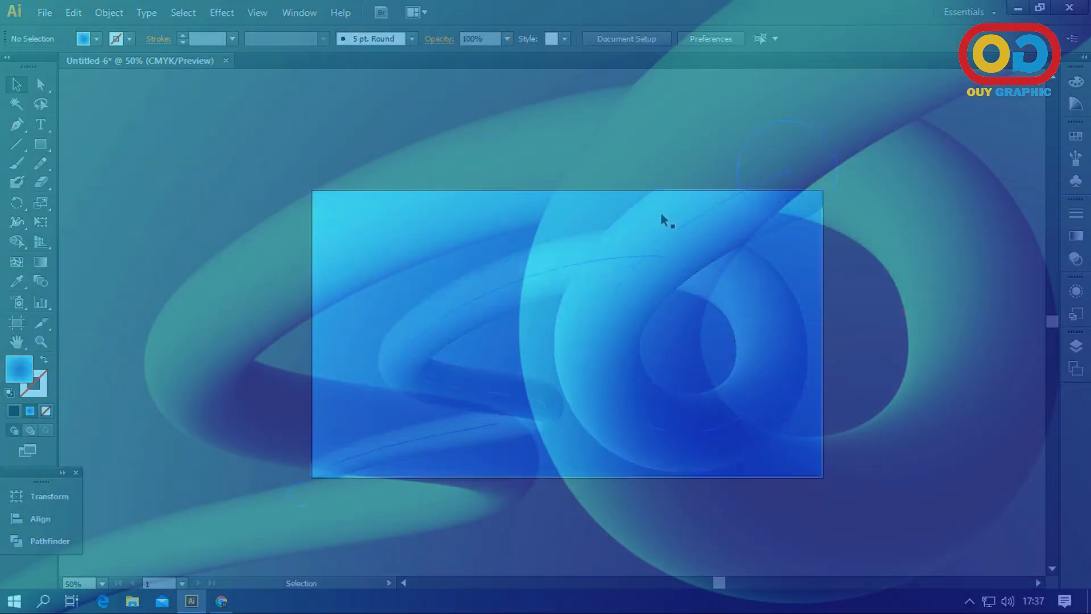